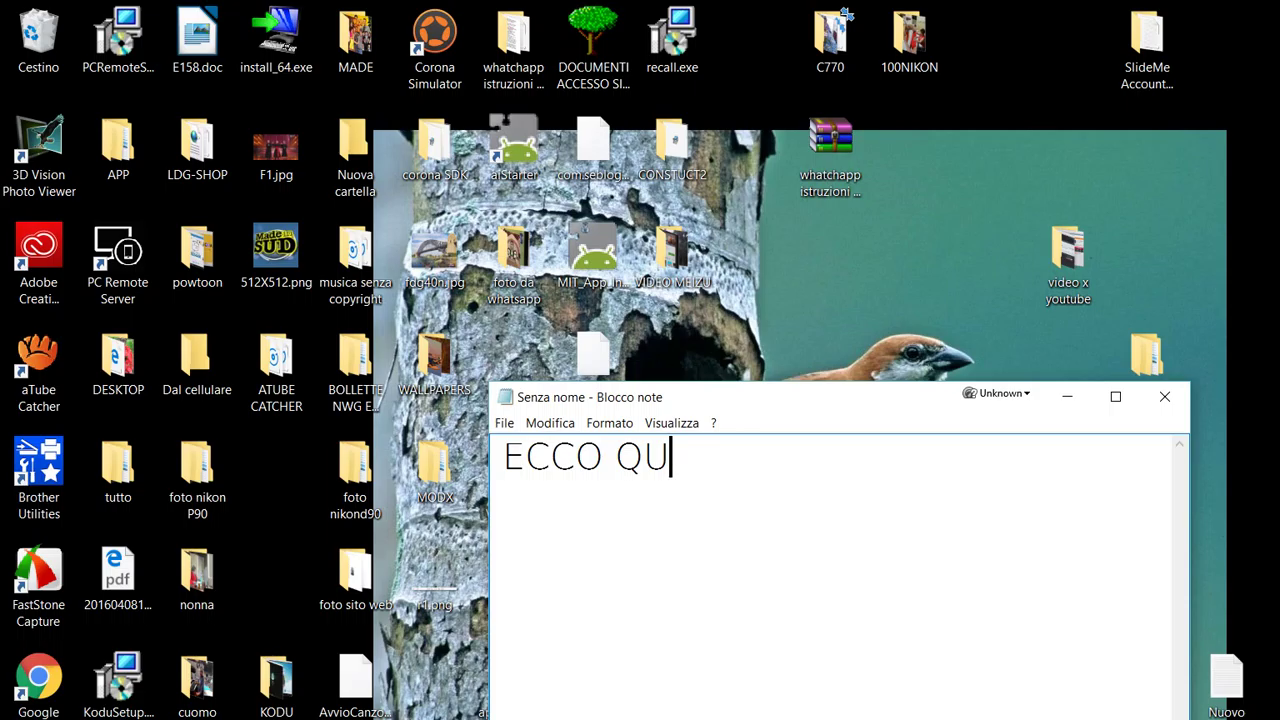
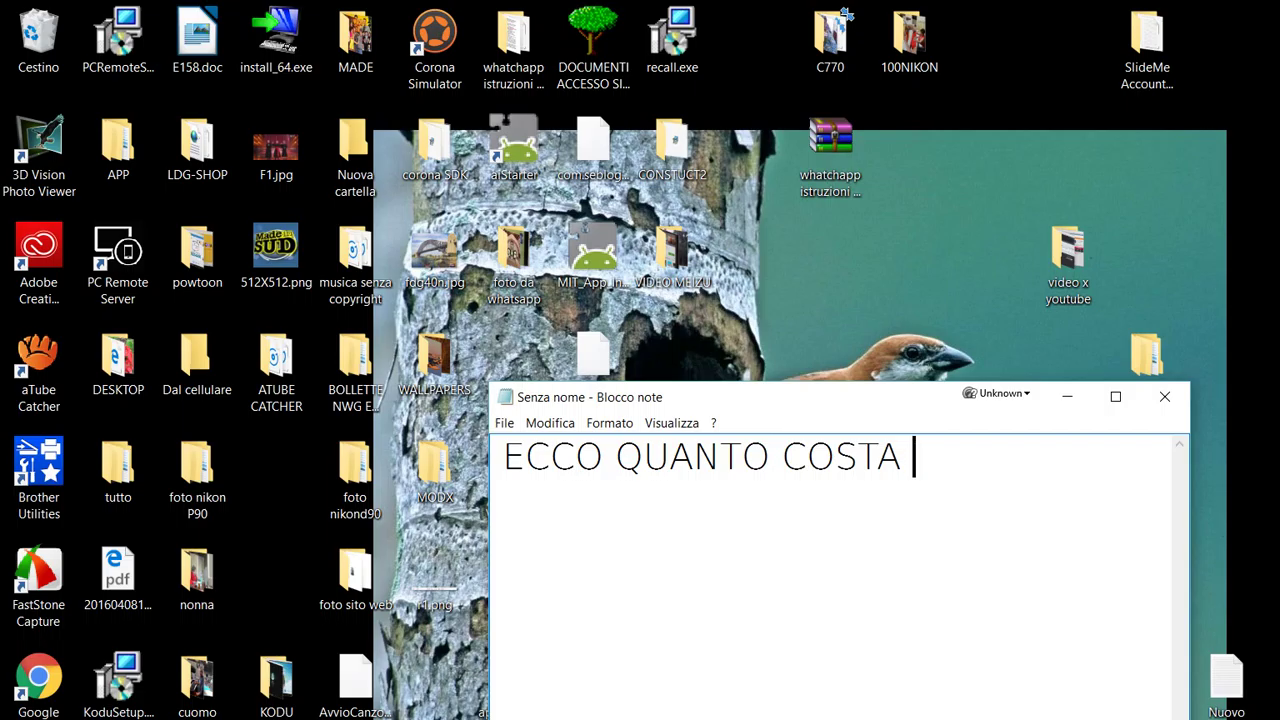
- Write the Notepad caption 'COME CREARE UNA APP / CON UN SITO SEMPLICE / COME QUESTO' on three lines
{"action": "type", "text": "E"}
{"action": "key", "text": "BackSpace"}
{"action": "key", "text": "BackSpace"}
{"action": "key", "text": "BackSpace"}
{"action": "key", "text": "BackSpace"}
{"action": "key", "text": "BackSpace"}
{"action": "key", "text": "BackSpace"}
{"action": "key", "text": "BackSpace"}
{"action": "key", "text": "BackSpace"}
{"action": "key", "text": "BackSpace"}
{"action": "key", "text": "BackSpace"}
{"action": "key", "text": "BackSpace"}
{"action": "key", "text": "BackSpace"}
{"action": "key", "text": "BackSpace"}
{"action": "key", "text": "BackSpace"}
{"action": "key", "text": "BackSpace"}
{"action": "key", "text": "BackSpace"}
{"action": "key", "text": "BackSpace"}
{"action": "key", "text": "BackSpace"}
{"action": "key", "text": "BackSpace"}
{"action": "key", "text": "BackSpace"}
{"action": "type", "text": "COM"}
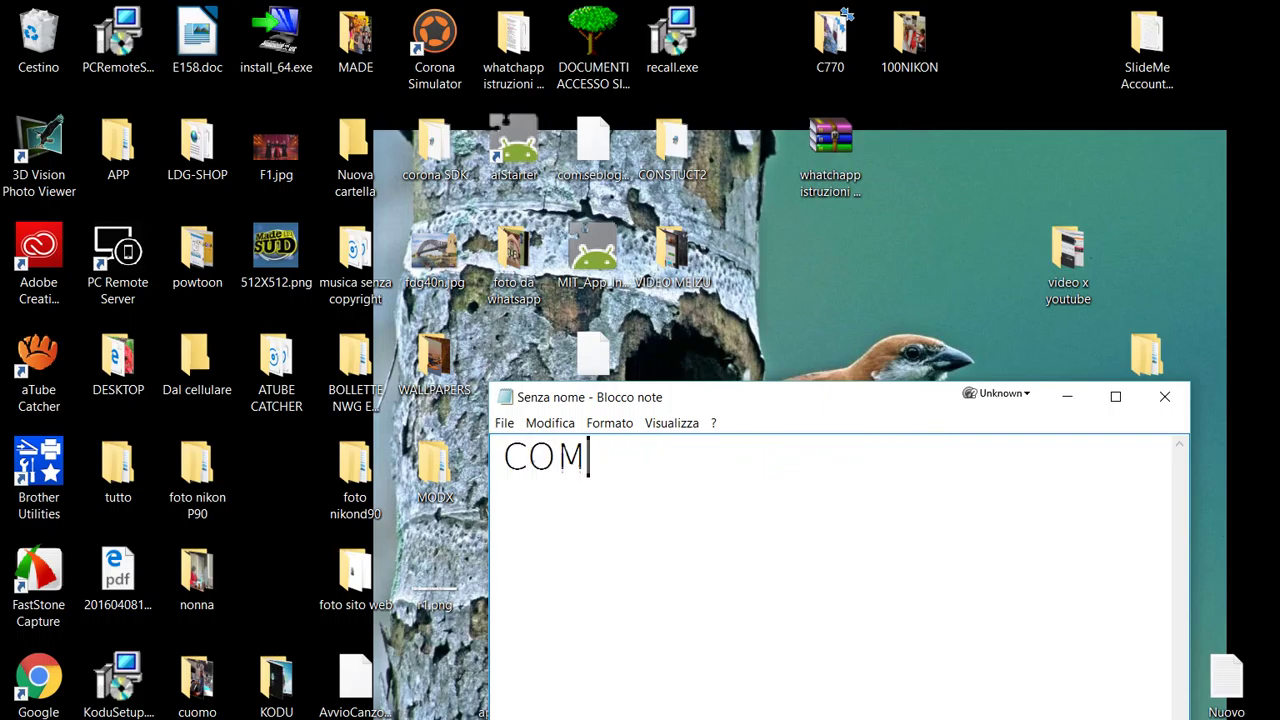
{"action": "type", "text": "E CREARE UA"}
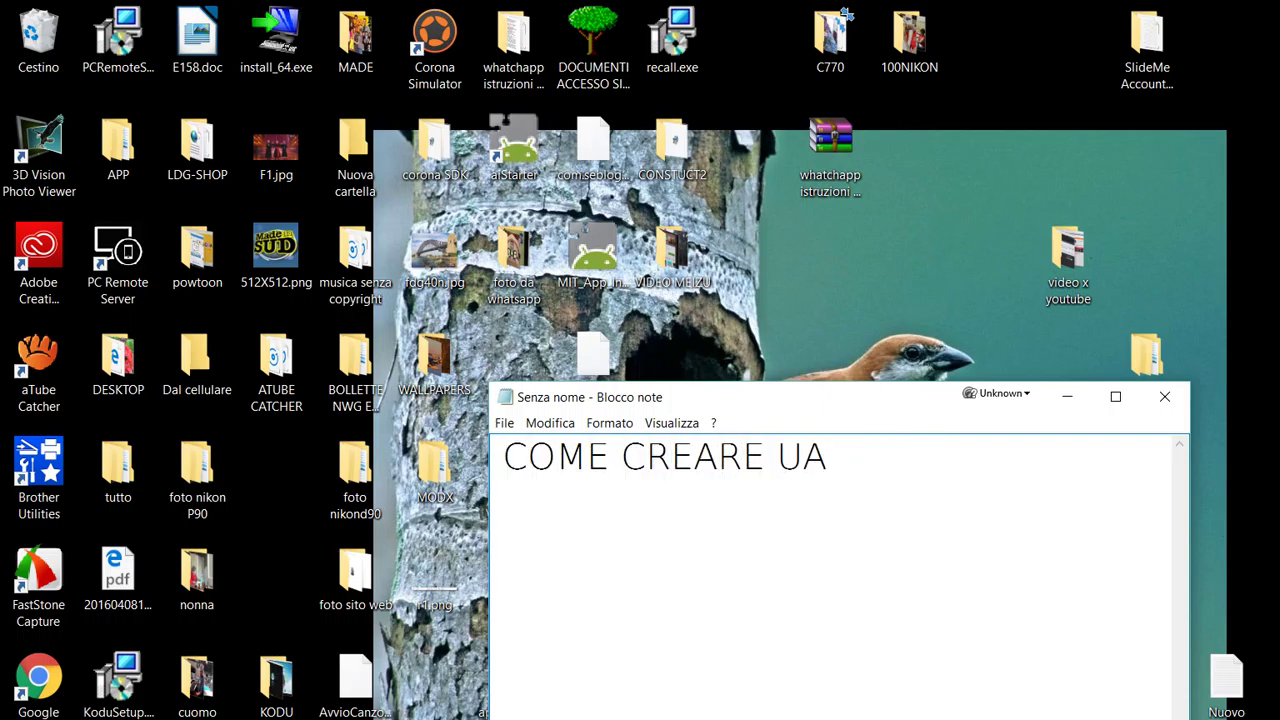
{"action": "key", "text": "BackSpace"}
{"action": "type", "text": "NA APP"}
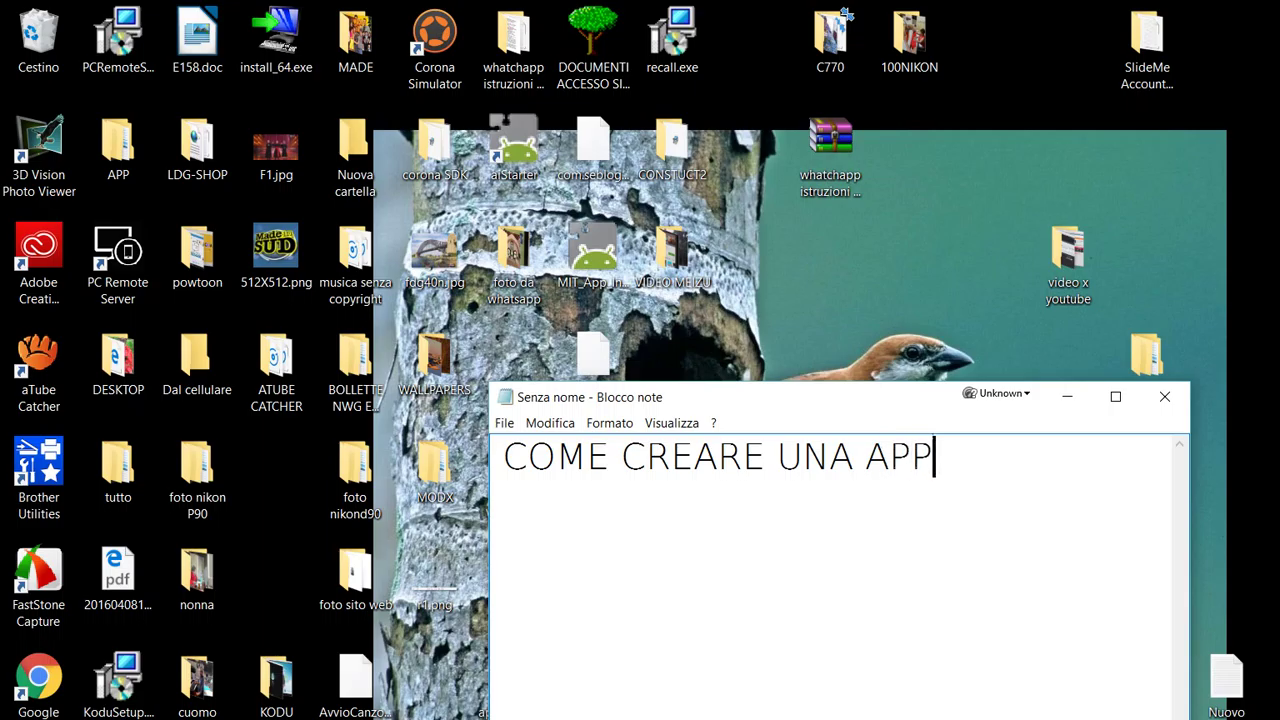
{"action": "key", "text": "Return"}
{"action": "type", "text": "CON UN SIT"}
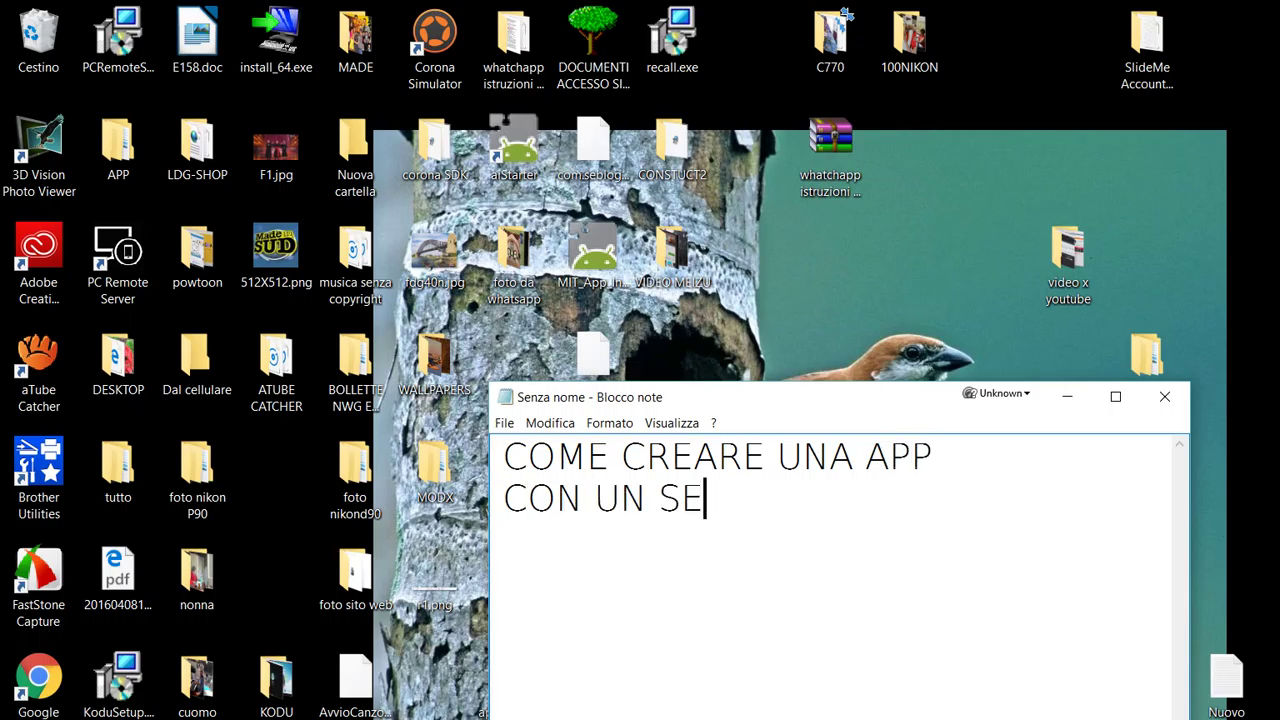
{"action": "type", "text": "O SEMPLICE"}
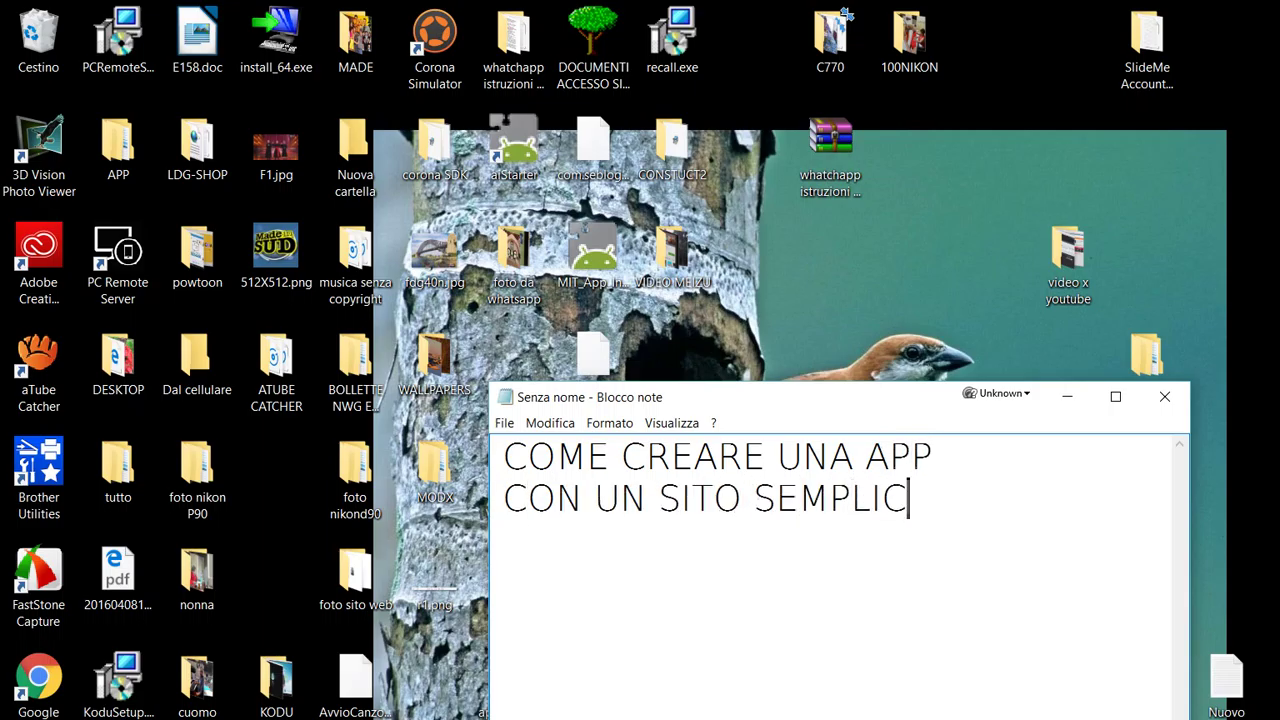
{"action": "key", "text": "Return"}
{"action": "type", "text": "COME QUE"}
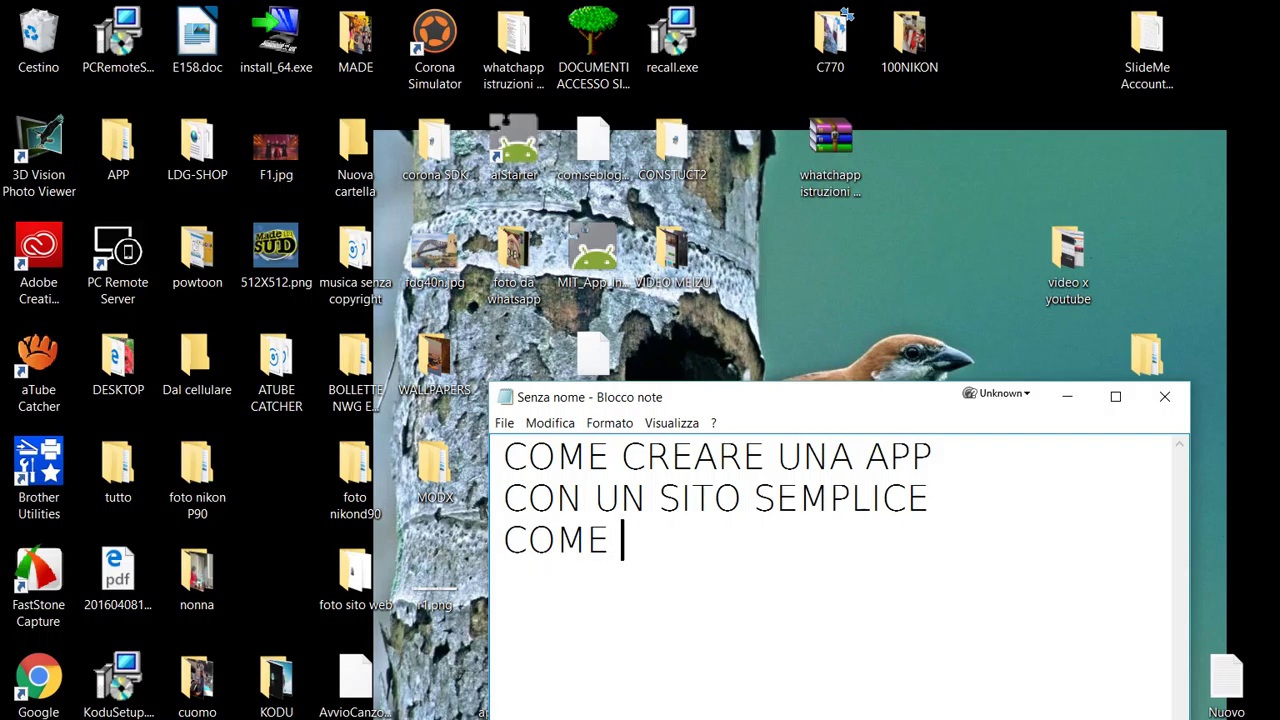
{"action": "type", "text": "STO"}
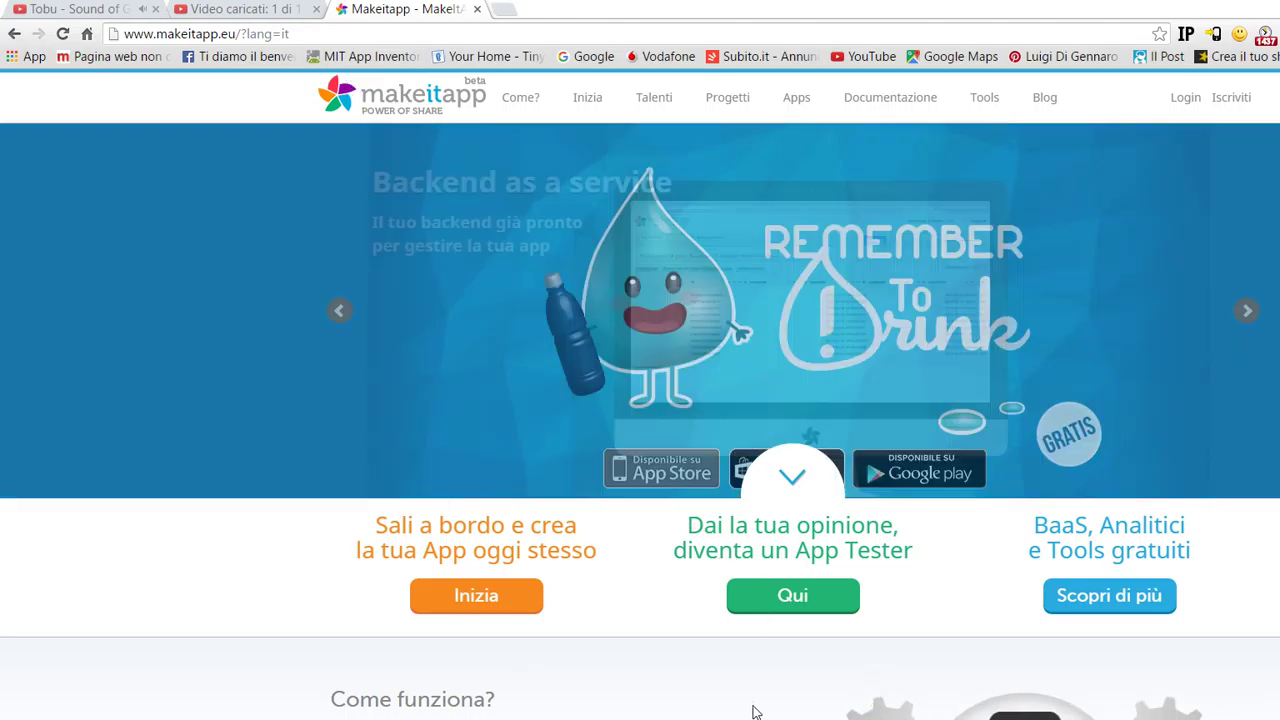
- Add the caption line 'CLICCHIAMO SU INIZIA E VEDIAMO' to the Notepad notes
{"action": "left_click", "coordinate": [760, 712]}
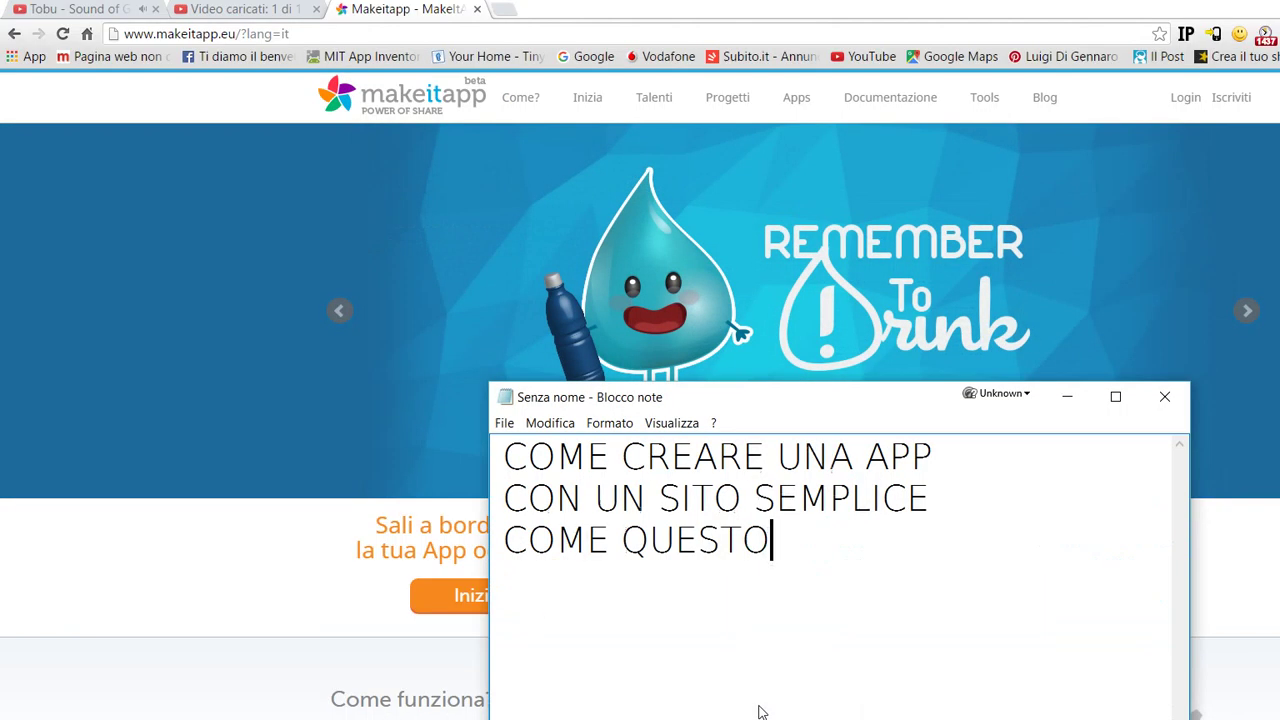
{"action": "key", "text": "Return"}
{"action": "type", "text": "CLICCI"}
{"action": "key", "text": "BackSpace"}
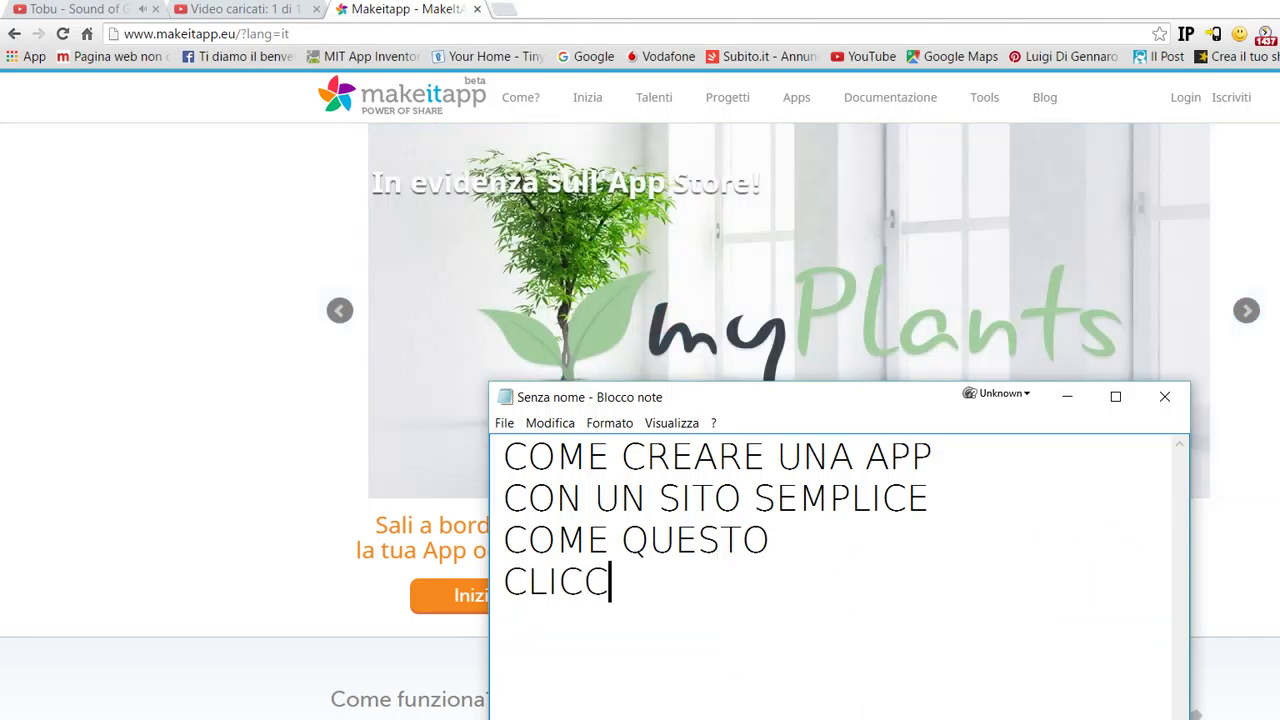
{"action": "type", "text": "HIAMO SU INIZI"}
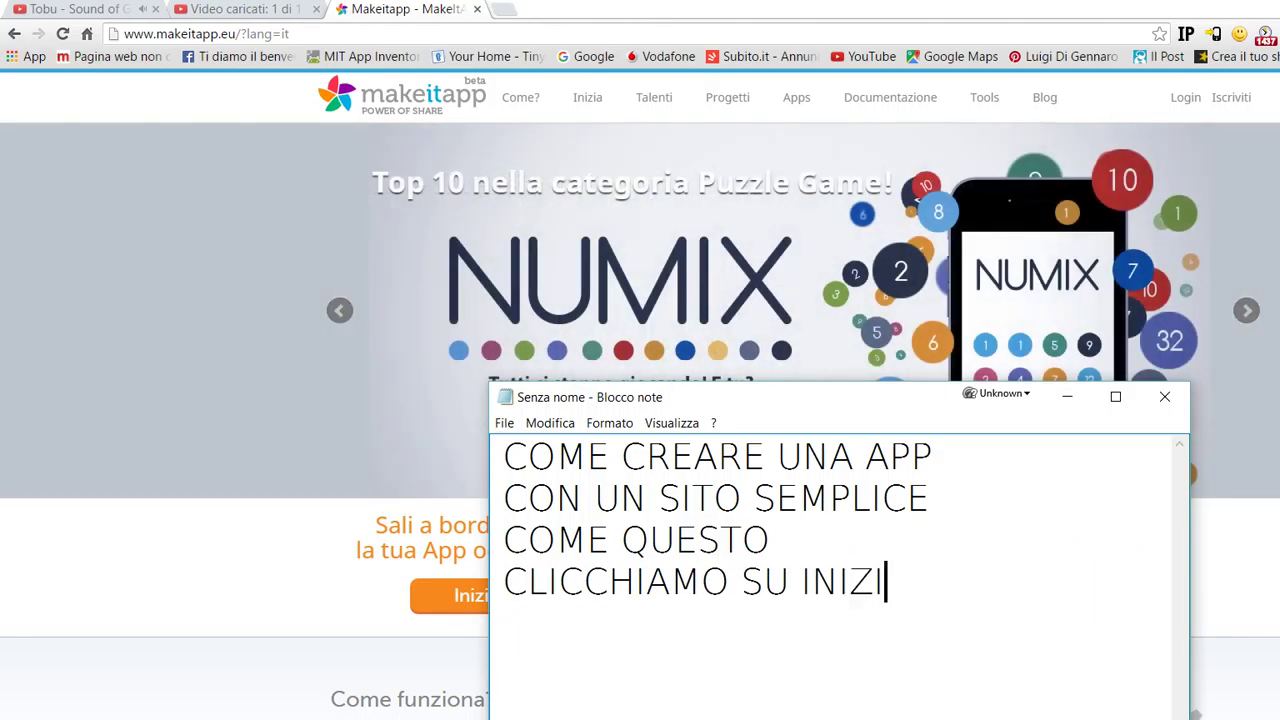
{"action": "type", "text": "A E VIE"}
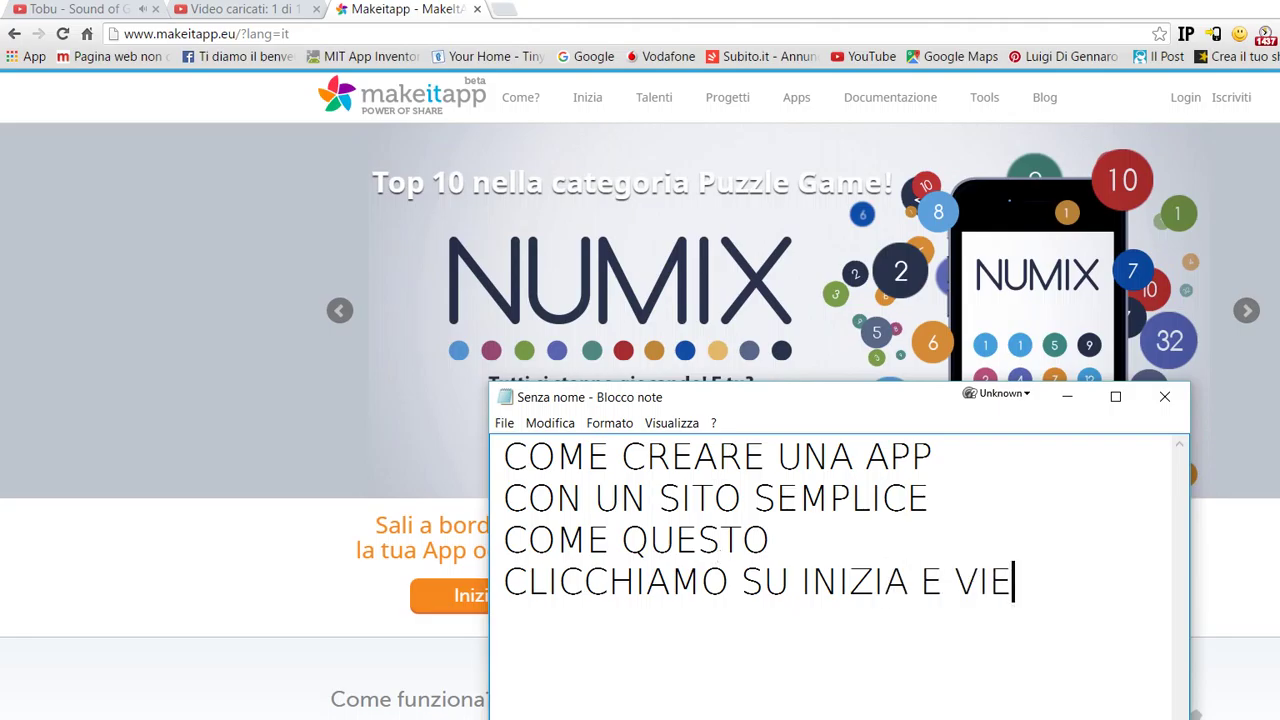
{"action": "key", "text": "BackSpace"}
{"action": "type", "text": "D"}
{"action": "key", "text": "BackSpace"}
{"action": "key", "text": "BackSpace"}
{"action": "type", "text": "E"}
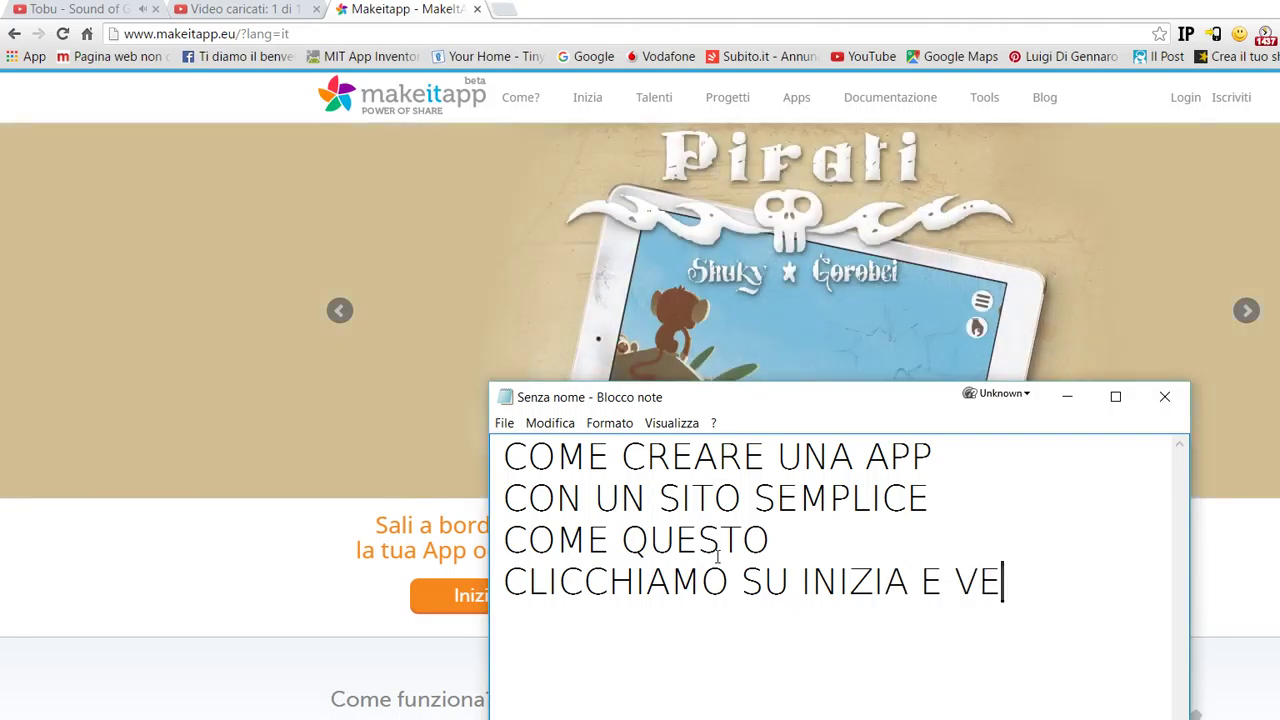
{"action": "type", "text": "DIAMO"}
- Finish the caption with 'CHE SUCCEDE' and bring up MakeItApp's login/register page
{"action": "key", "text": "Return"}
{"action": "type", "text": "CHE S"}
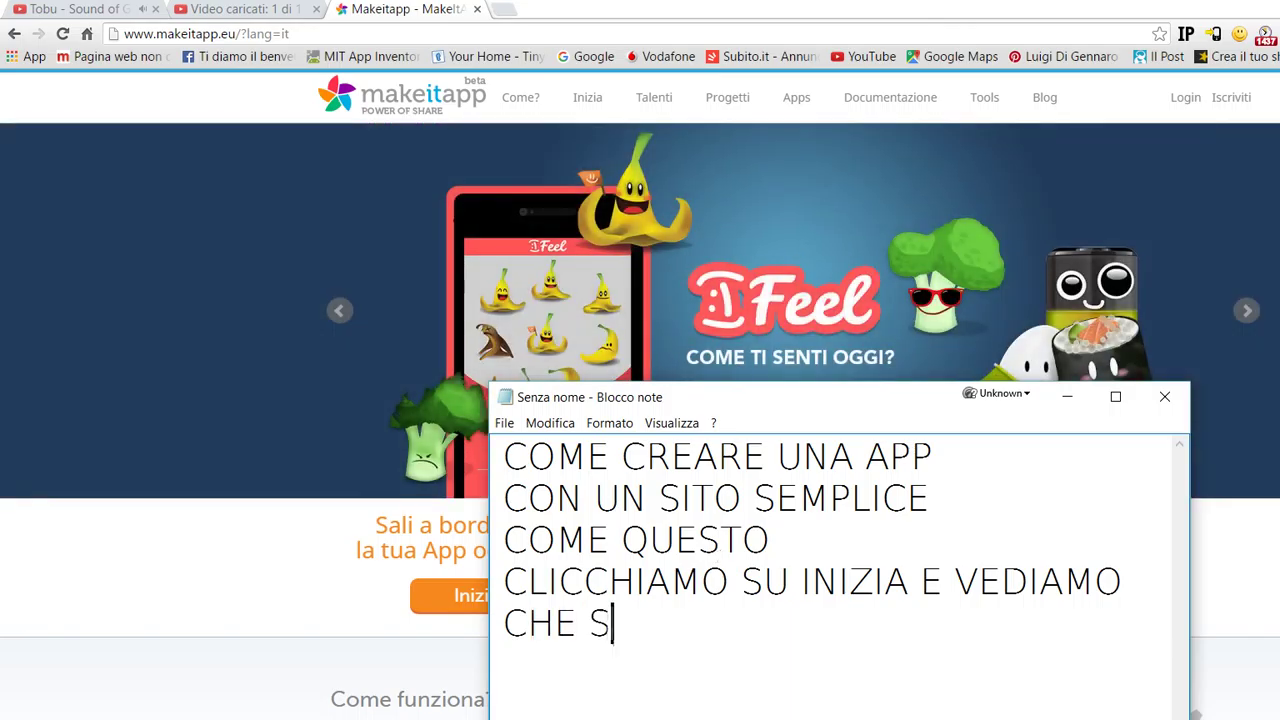
{"action": "type", "text": "UCCEDE"}
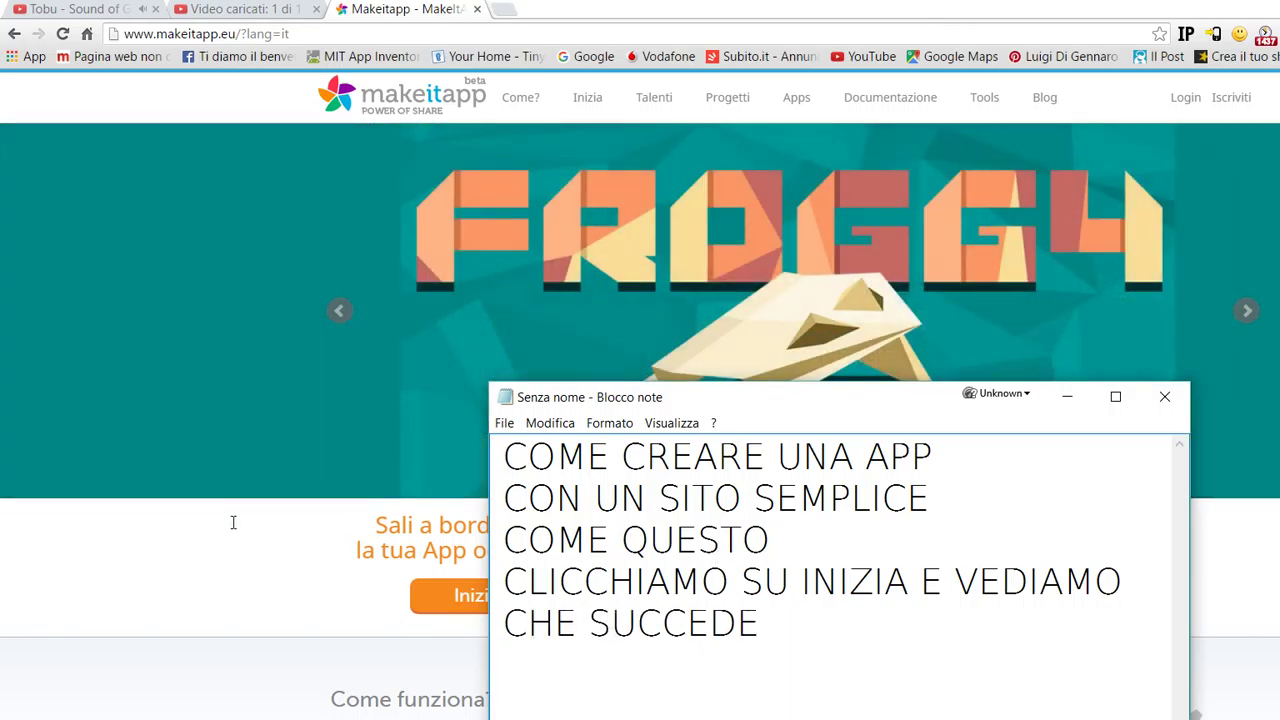
{"action": "left_click", "coordinate": [233, 520]}
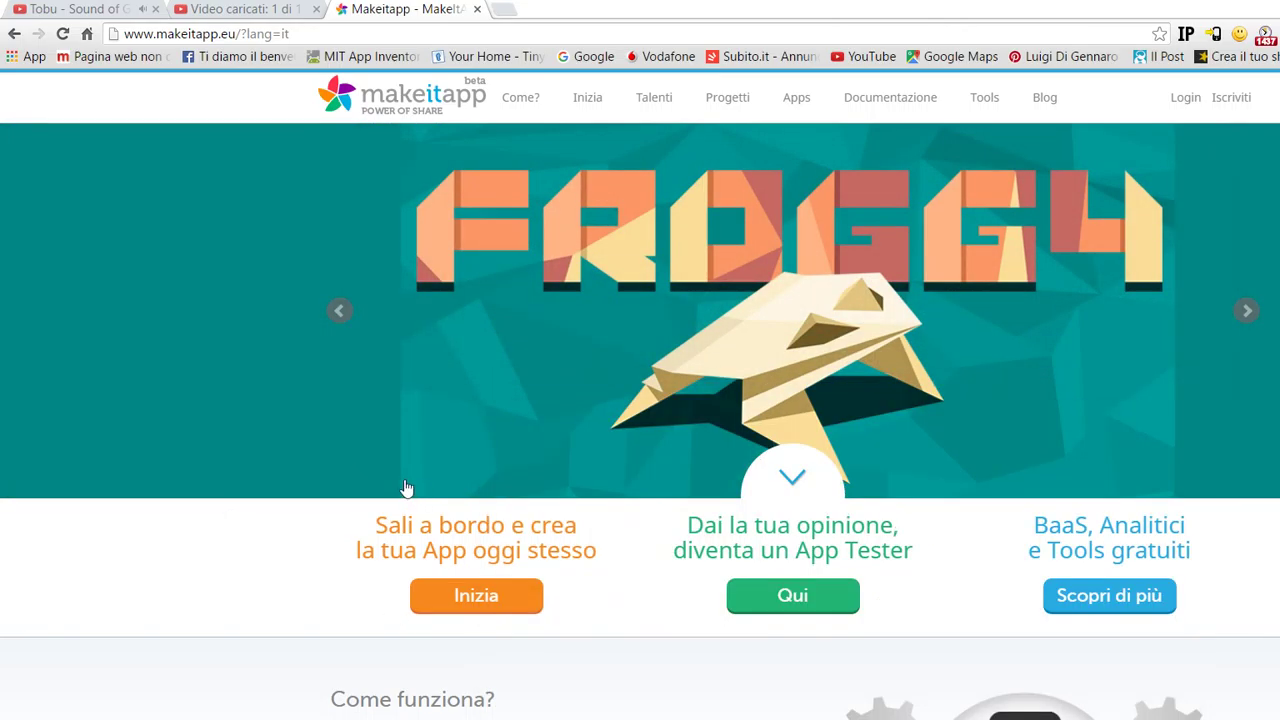
{"action": "key", "text": "F5"}
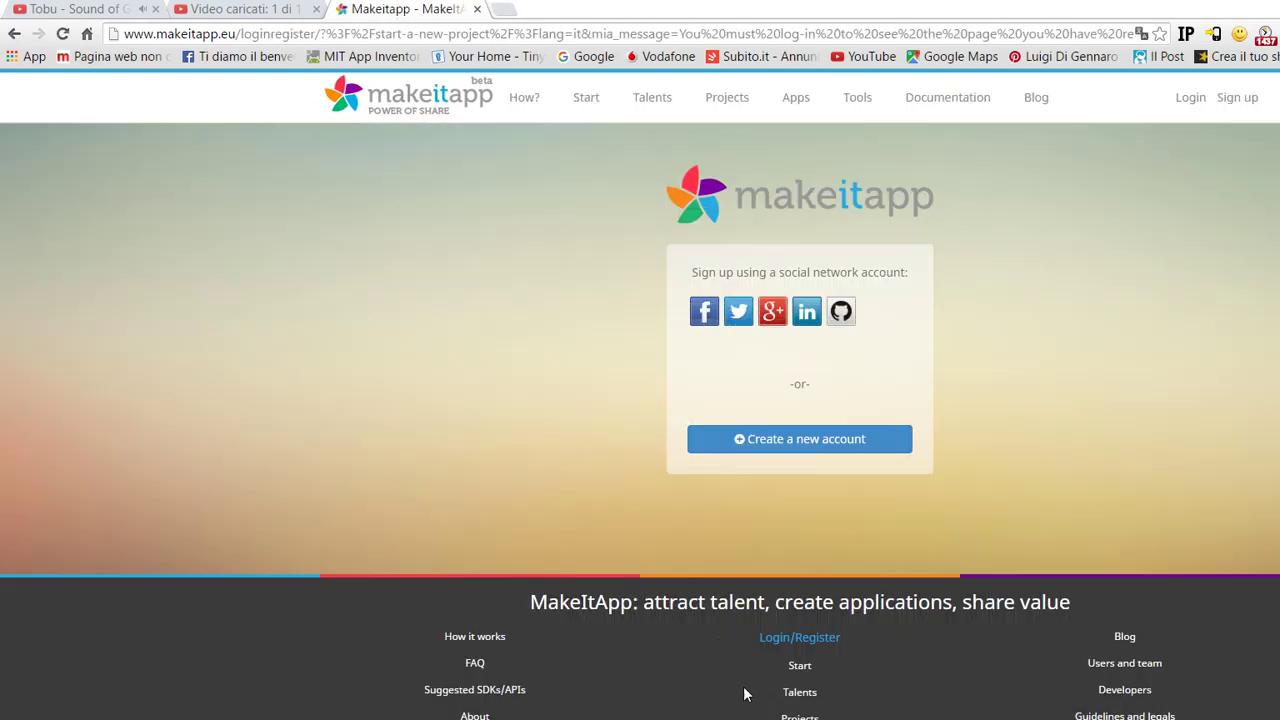
- Add the caption line 'CI CHIEDE DI CREARE UN NUOVO' to the notes
{"action": "key", "text": "alt+Tab"}
{"action": "key", "text": "Return"}
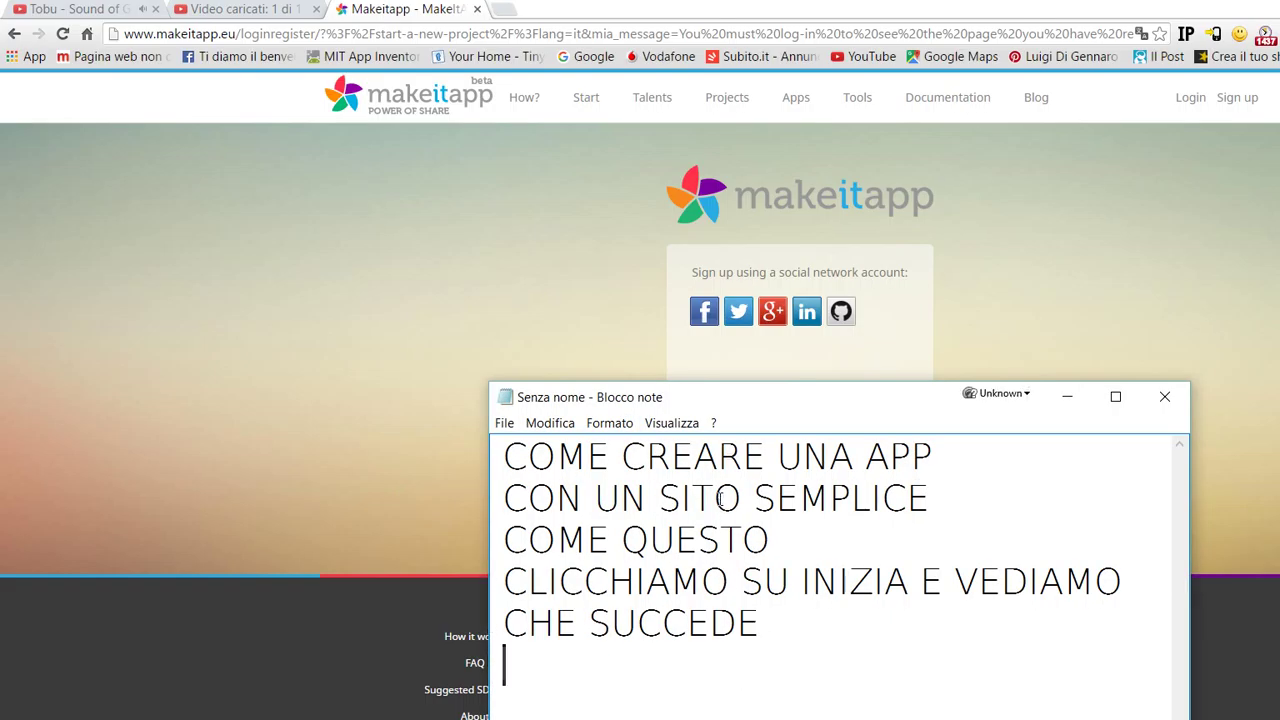
{"action": "type", "text": "CI CHIEDE DI REA"}
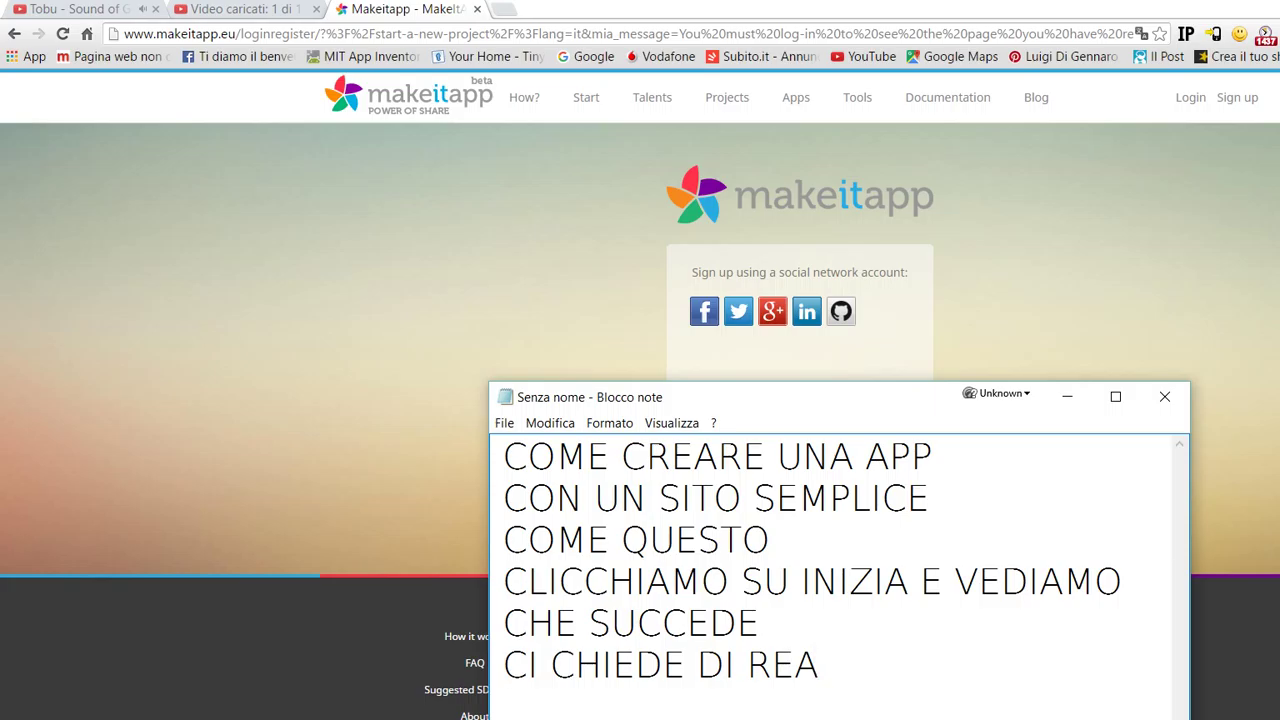
{"action": "key", "text": "BackSpace"}
{"action": "key", "text": "BackSpace"}
{"action": "key", "text": "BackSpace"}
{"action": "type", "text": "CREARE UN NUOVO"}
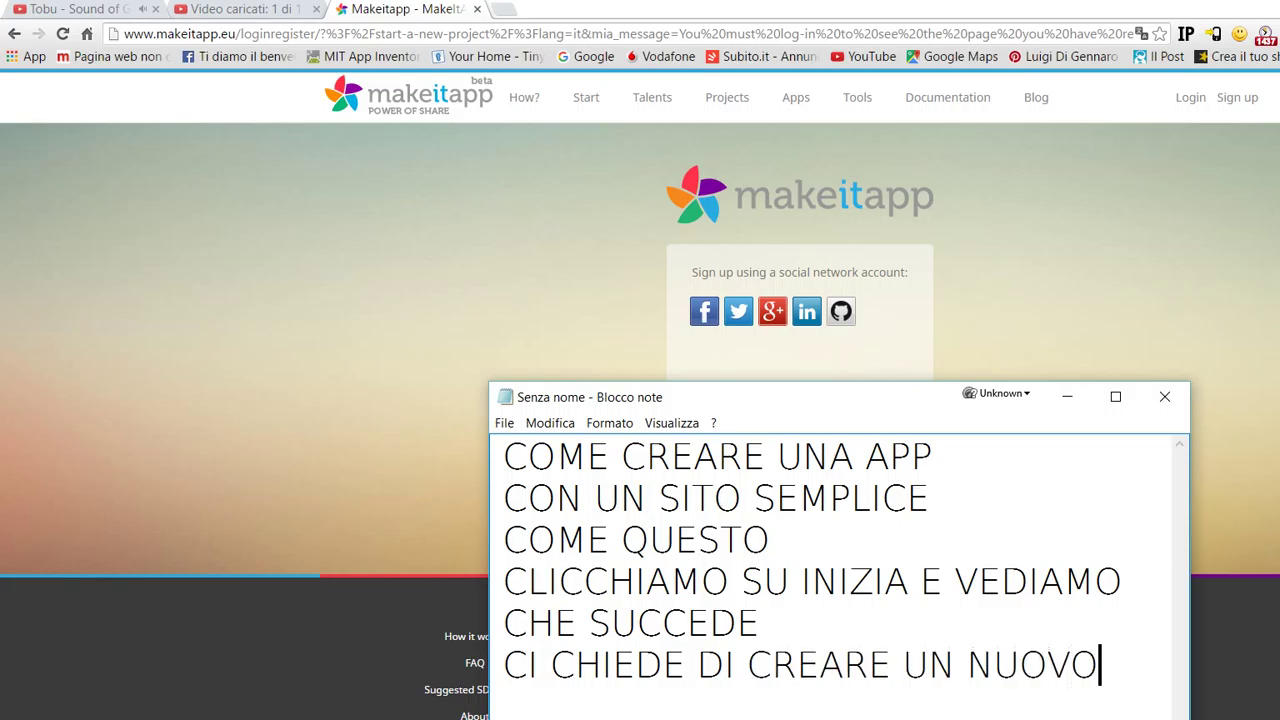
- Continue the caption with 'ACCOUNT . E NOI ENTRIAMO CON' and sign in through Facebook
{"action": "key", "text": "Return"}
{"action": "type", "text": "ACCOU"}
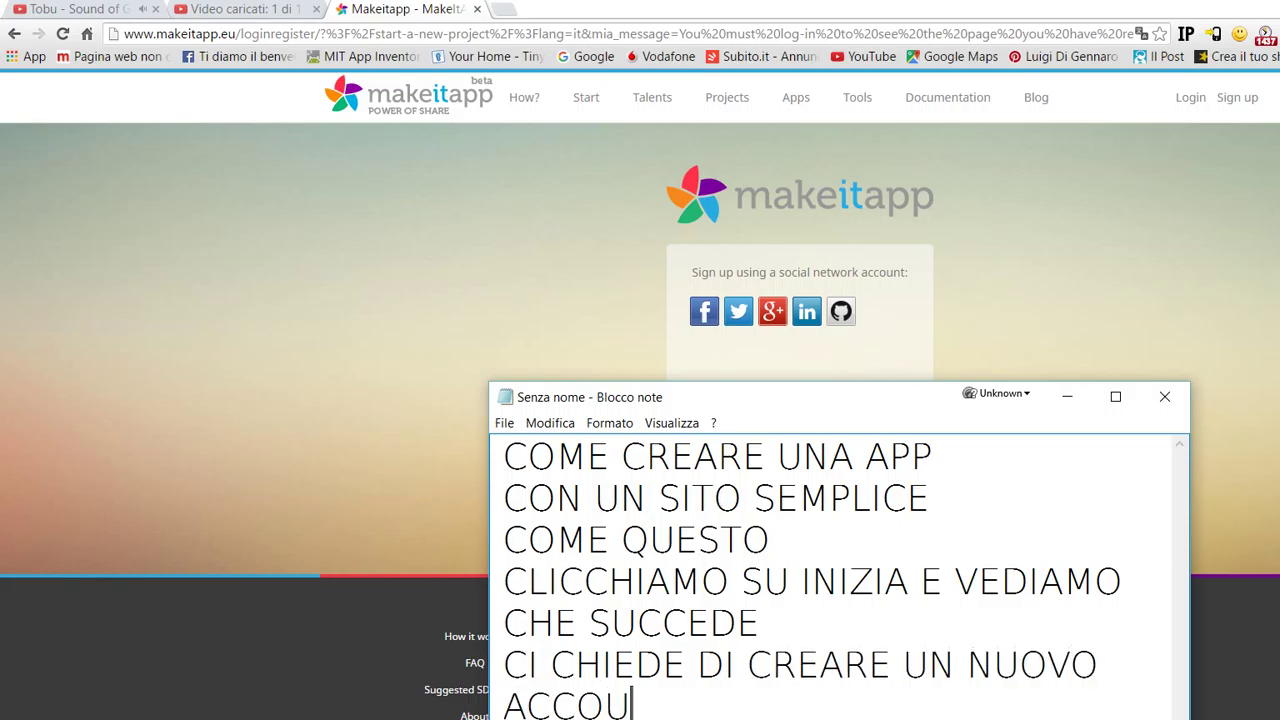
{"action": "type", "text": "NT . E NOI ENTRIAMO CON"}
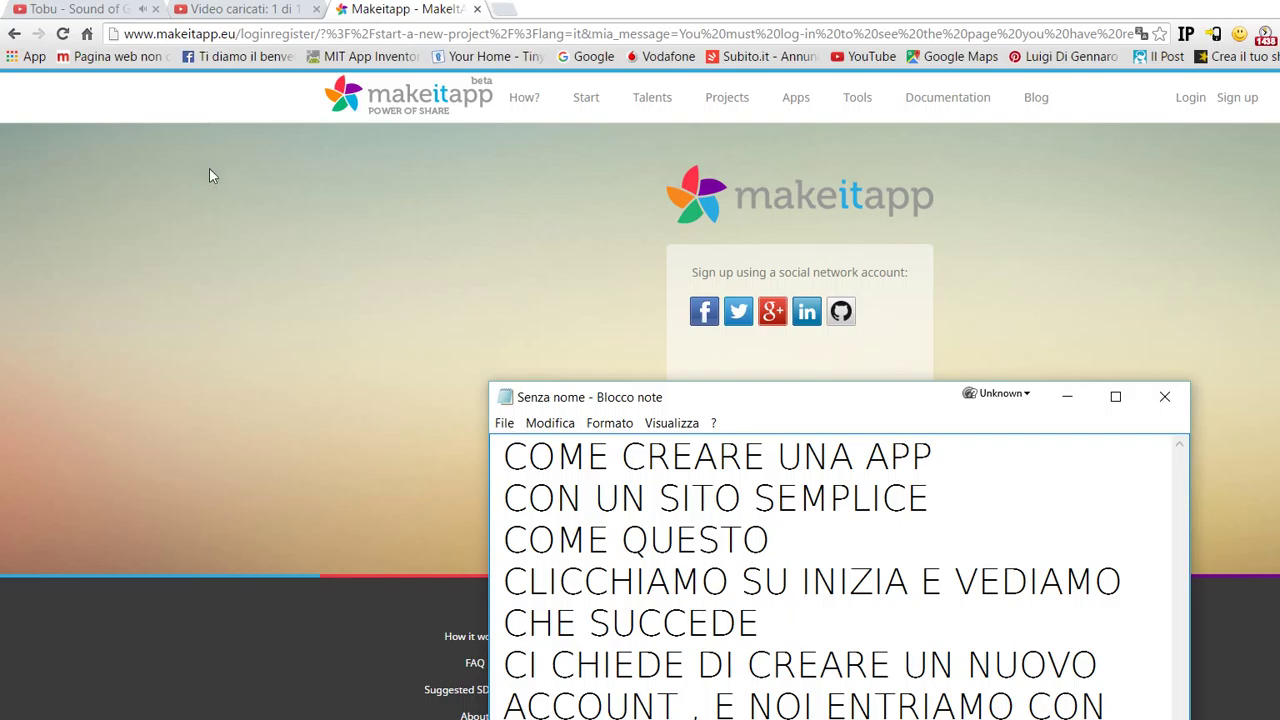
{"action": "left_click", "coordinate": [245, 212]}
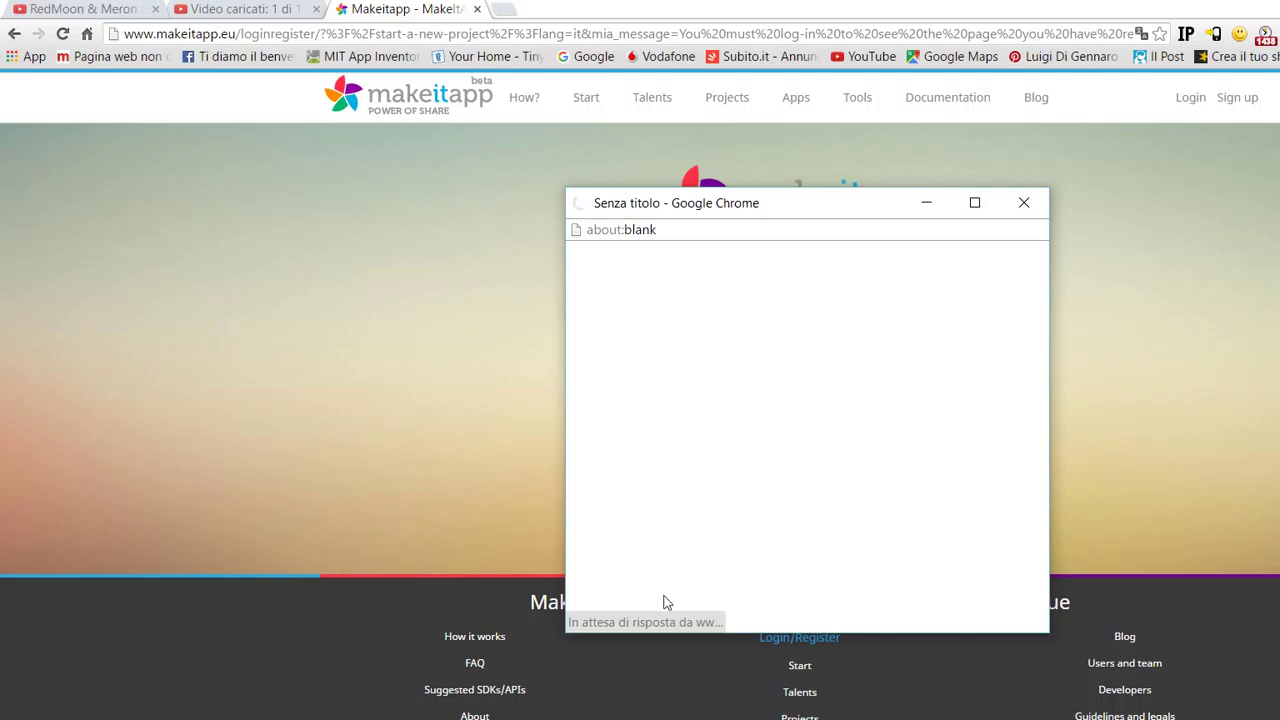
{"action": "key", "text": "alt+Tab"}
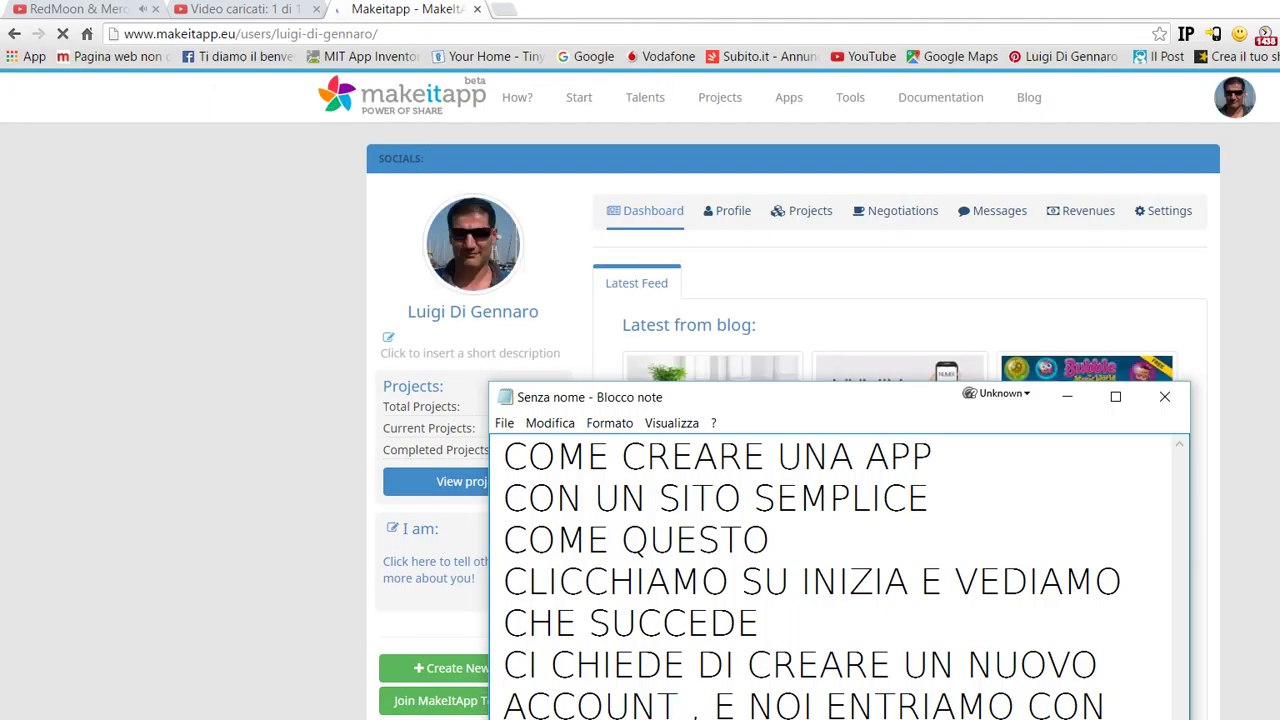
- Review the dashboard's empty 'Your active projects' list and choose Create New Project
{"action": "key", "text": "End"}
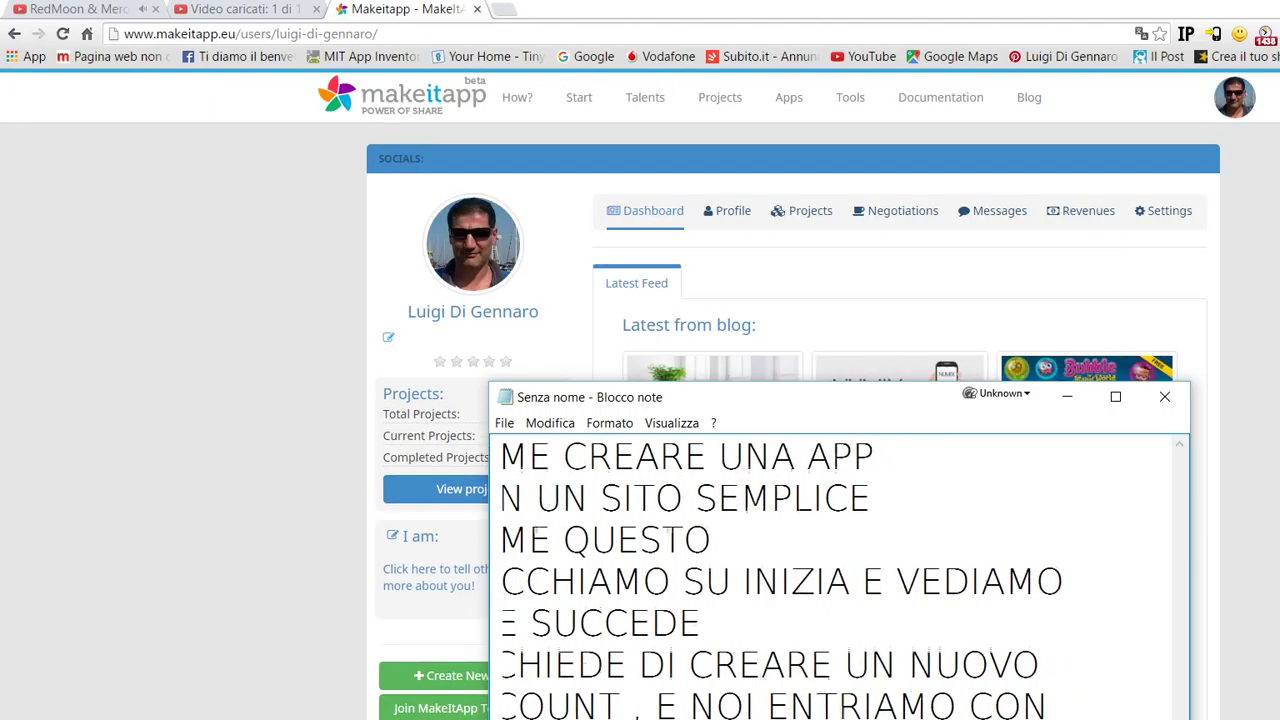
{"action": "key", "text": "Home"}
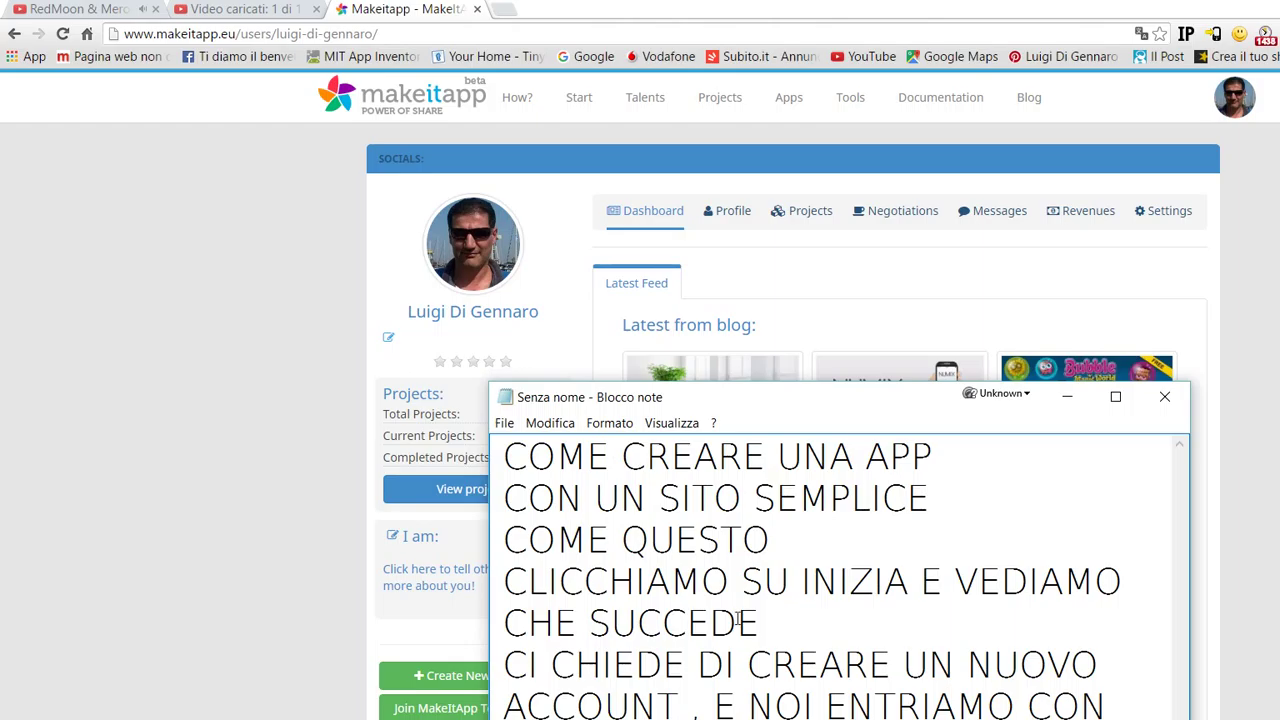
{"action": "scroll", "coordinate": [737, 618], "scroll_direction": "down", "scroll_amount": 1}
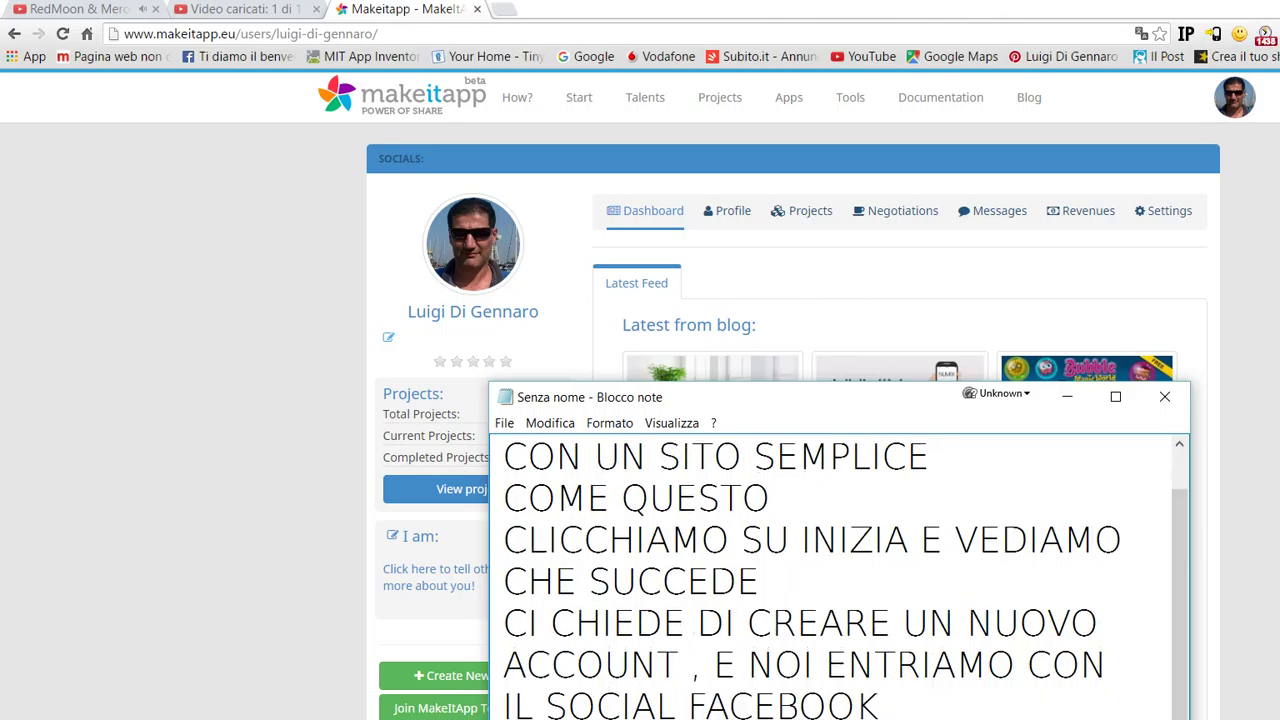
{"action": "left_click", "coordinate": [179, 366]}
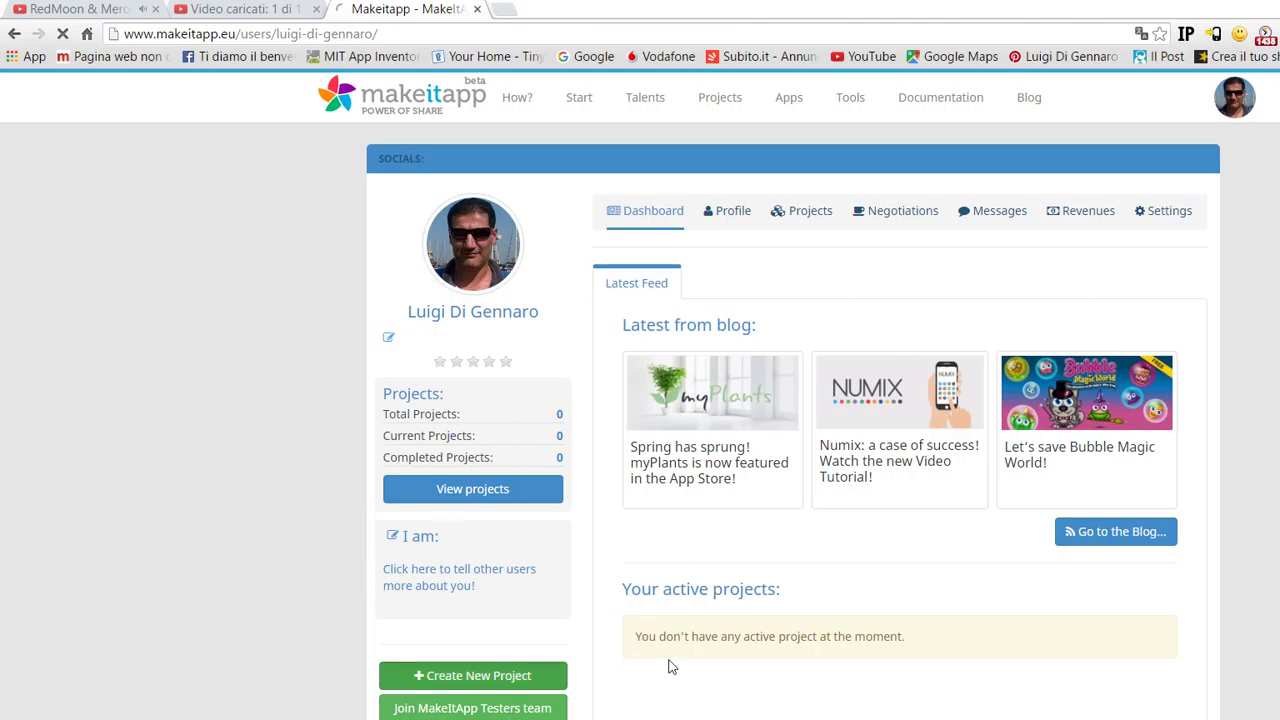
{"action": "left_click", "coordinate": [518, 707]}
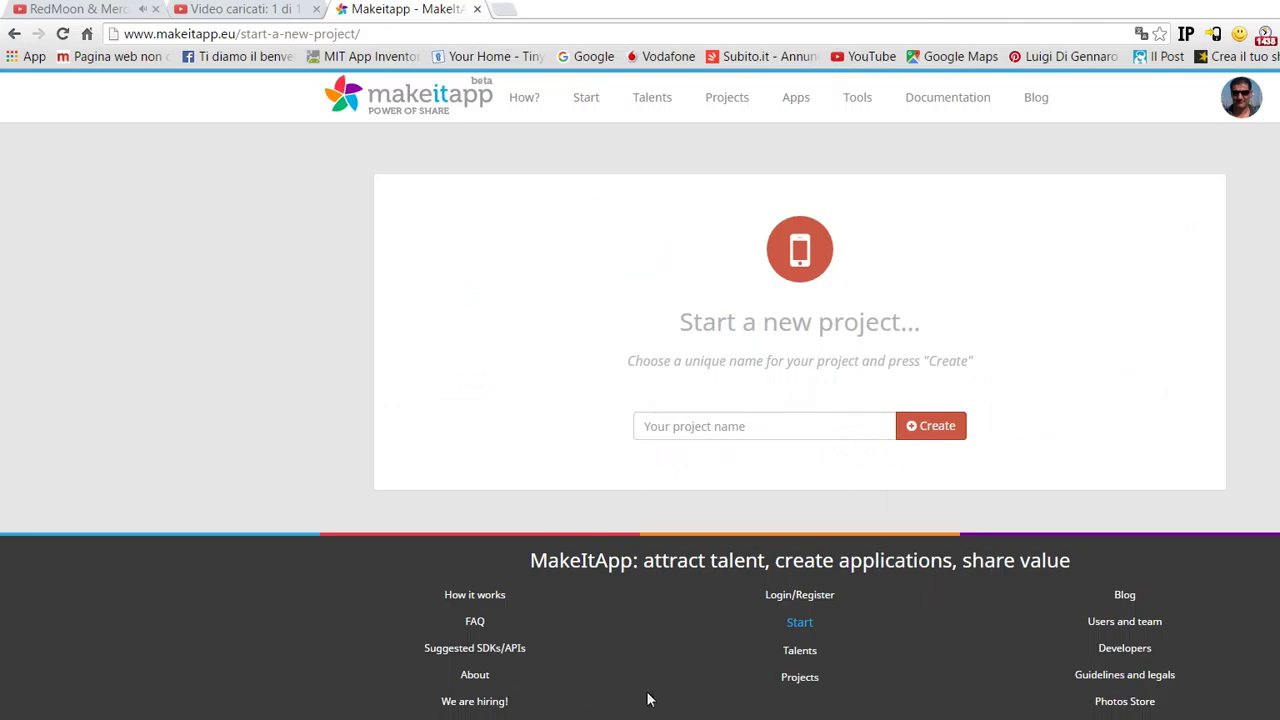
- Enter 'APP WEB' as the project name and create the project
{"action": "key", "text": "alt+Tab"}
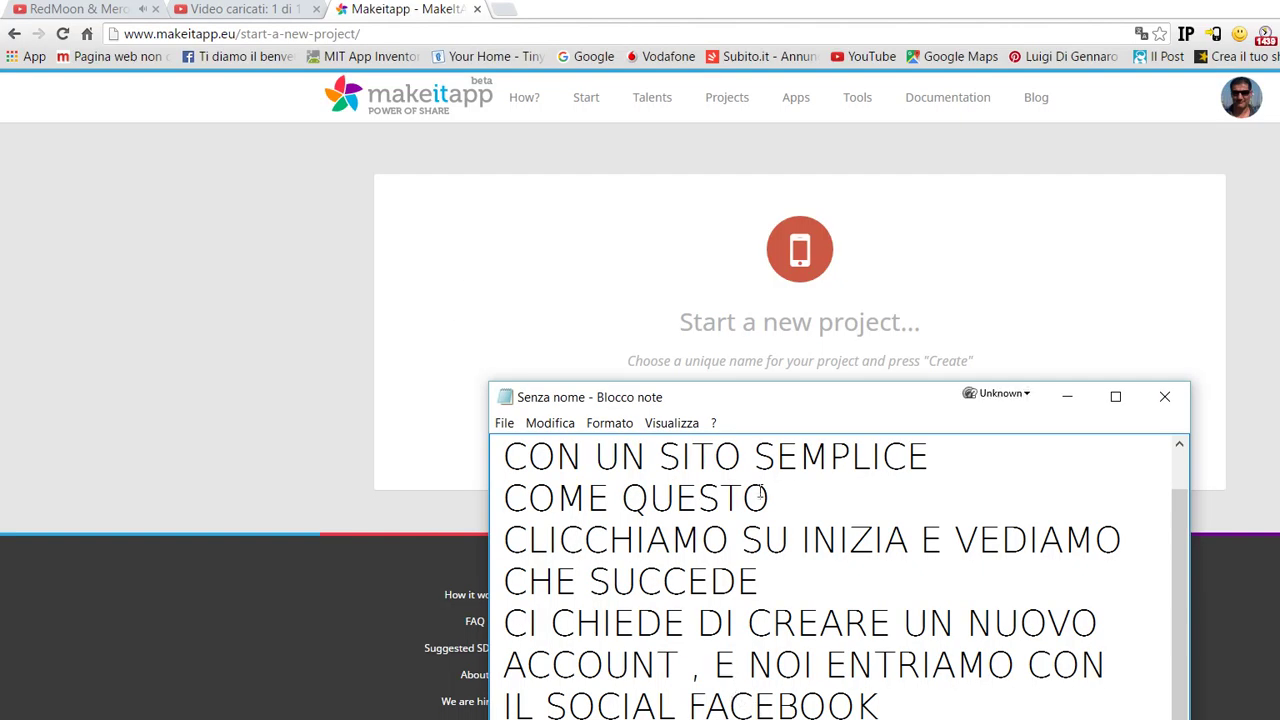
{"action": "scroll", "coordinate": [786, 445], "scroll_direction": "down", "scroll_amount": 1}
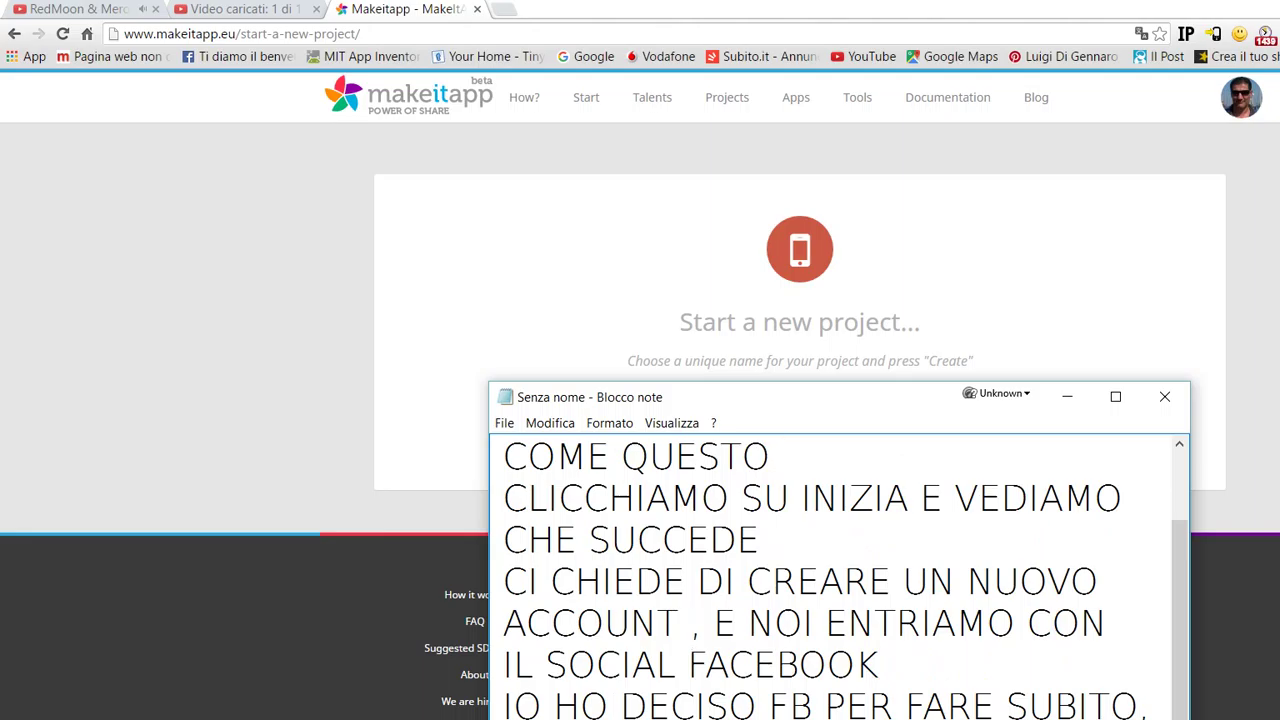
{"action": "scroll", "coordinate": [845, 580], "scroll_direction": "down", "scroll_amount": 1}
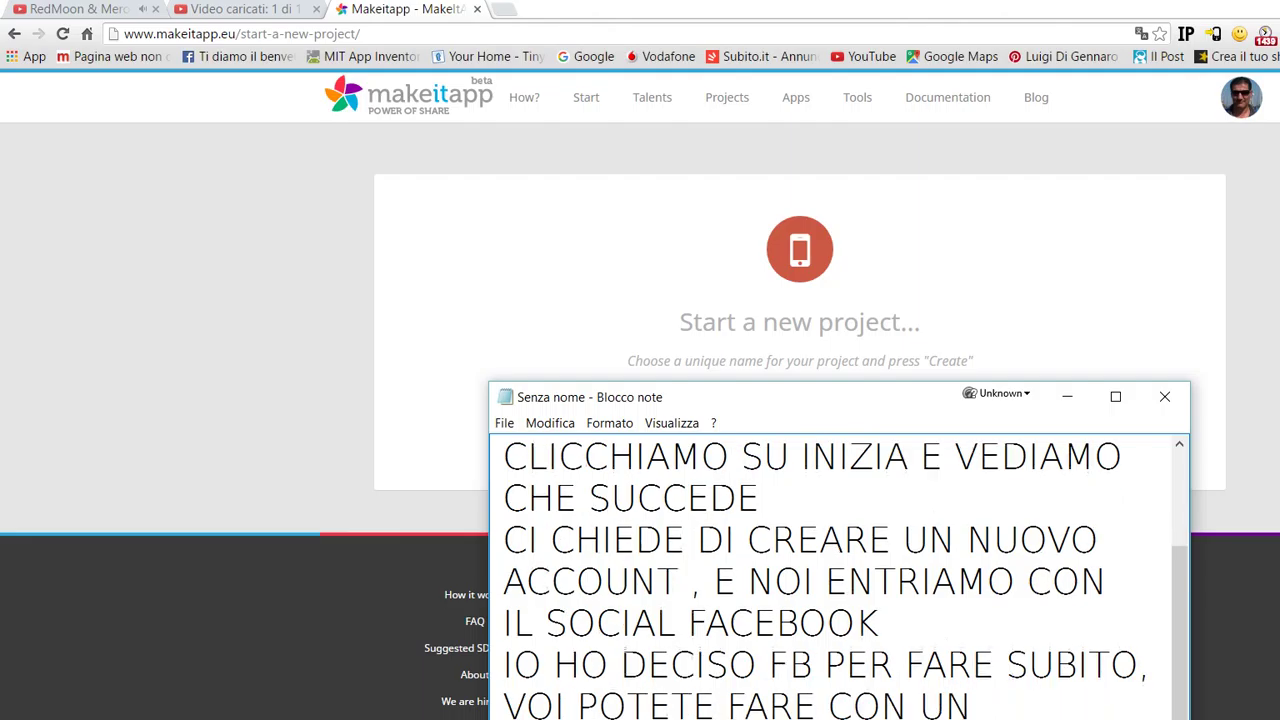
{"action": "left_click", "coordinate": [471, 215]}
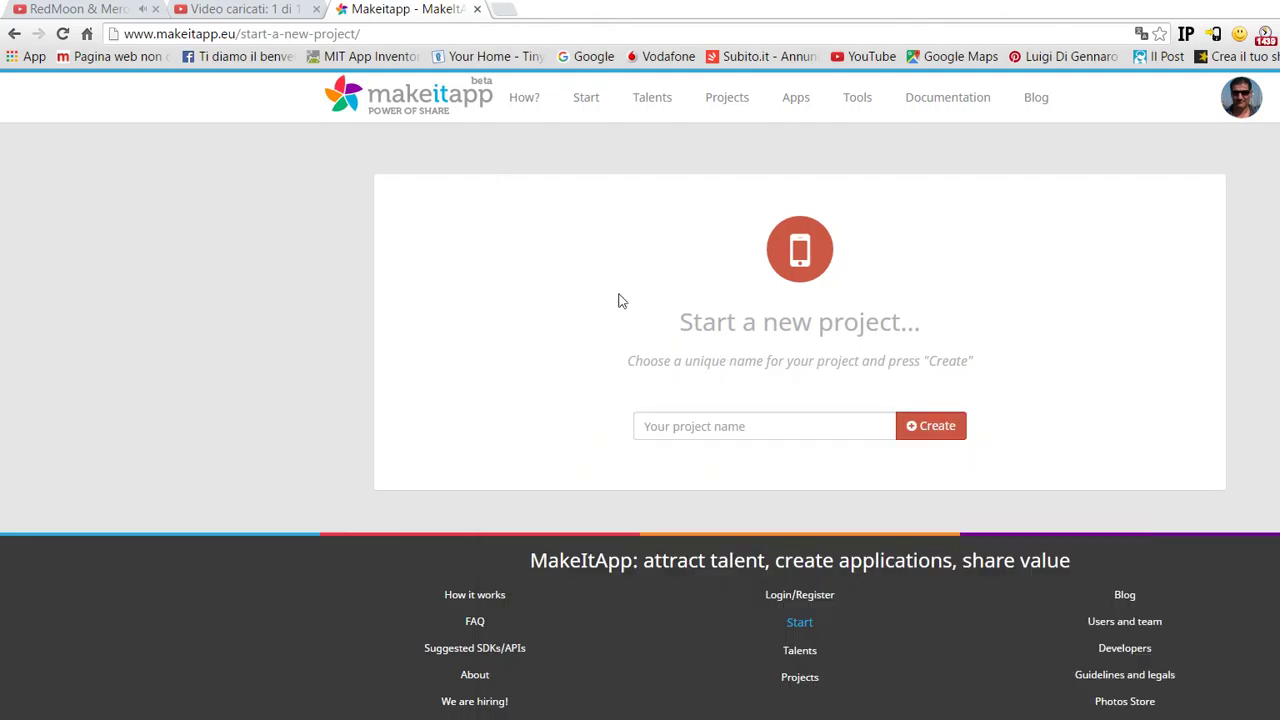
{"action": "key", "text": "Tab"}
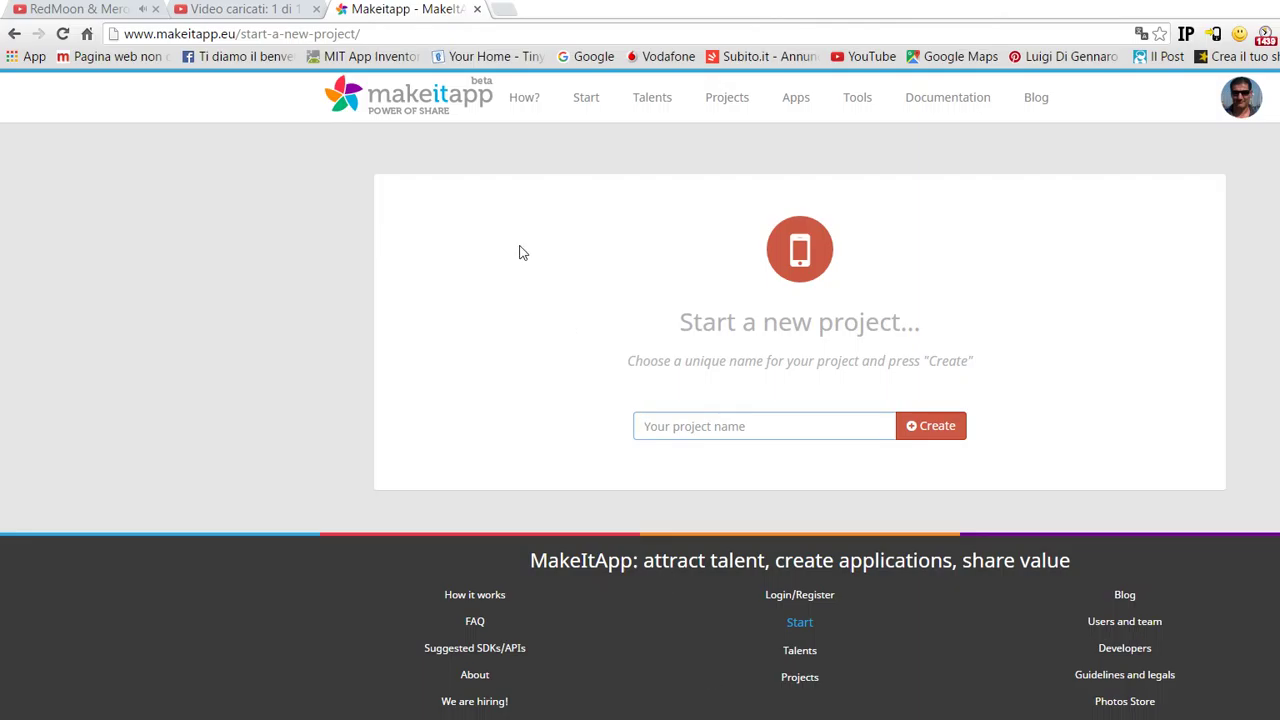
{"action": "type", "text": "MIA APP"}
{"action": "key", "text": "BackSpace"}
{"action": "key", "text": "BackSpace"}
{"action": "key", "text": "BackSpace"}
{"action": "key", "text": "BackSpace"}
{"action": "key", "text": "BackSpace"}
{"action": "key", "text": "BackSpace"}
{"action": "type", "text": "APP WEB"}
{"action": "key", "text": "alt+Tab"}
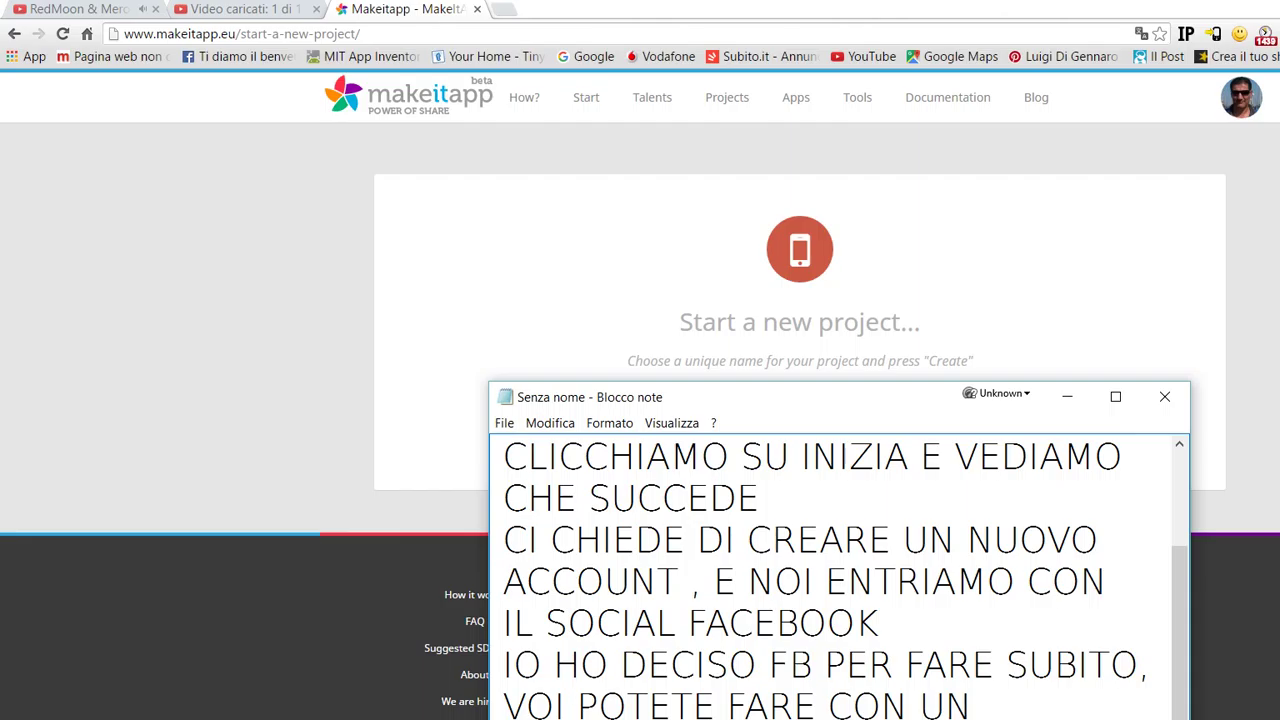
{"action": "key", "text": "Down"}
{"action": "key", "text": "alt+Tab"}
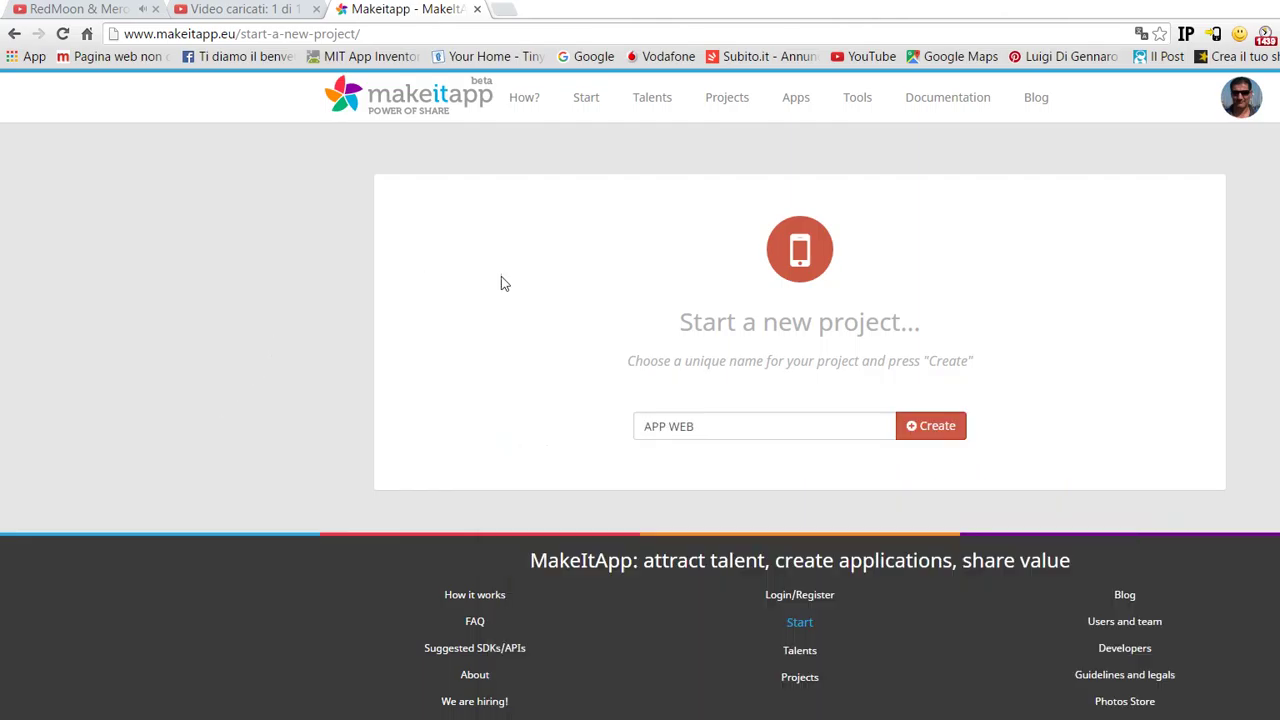
{"action": "key", "text": "Return"}
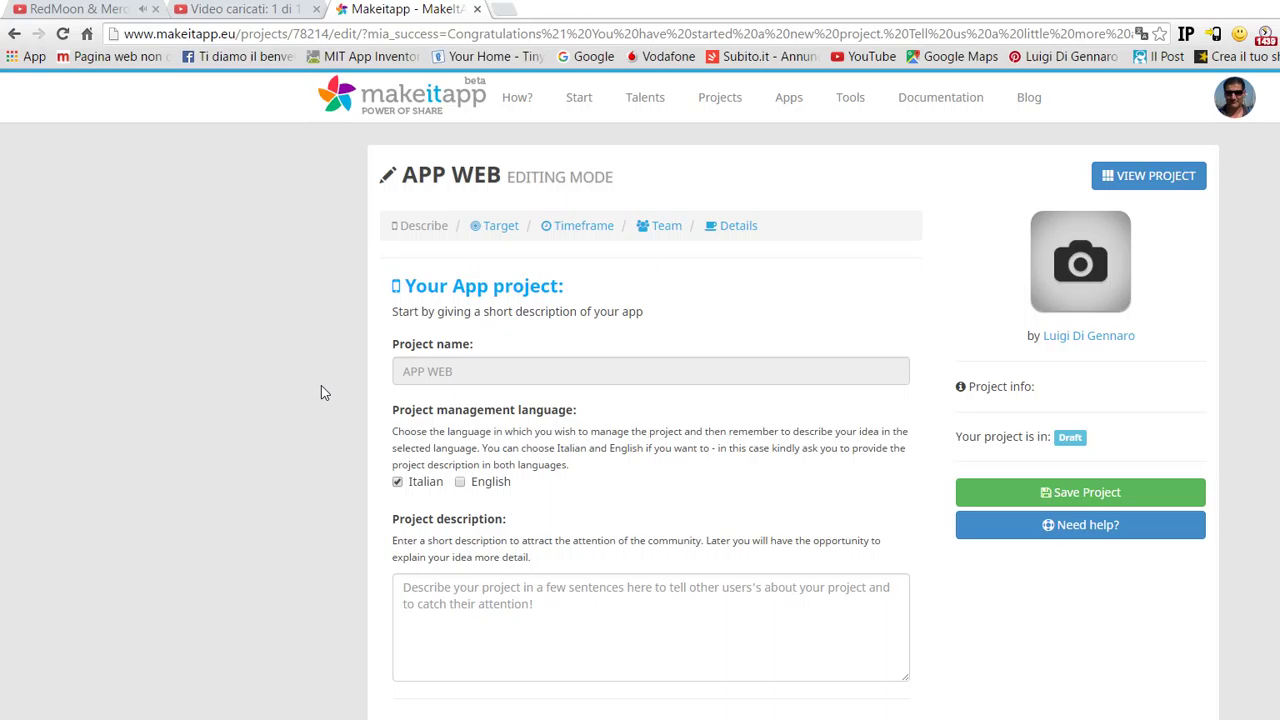
- Describe the project as 'VOGLIAMO FARE UNA APP DI PROVA' and add the tags 'PROVA PROVA'
{"action": "key", "text": "Tab"}
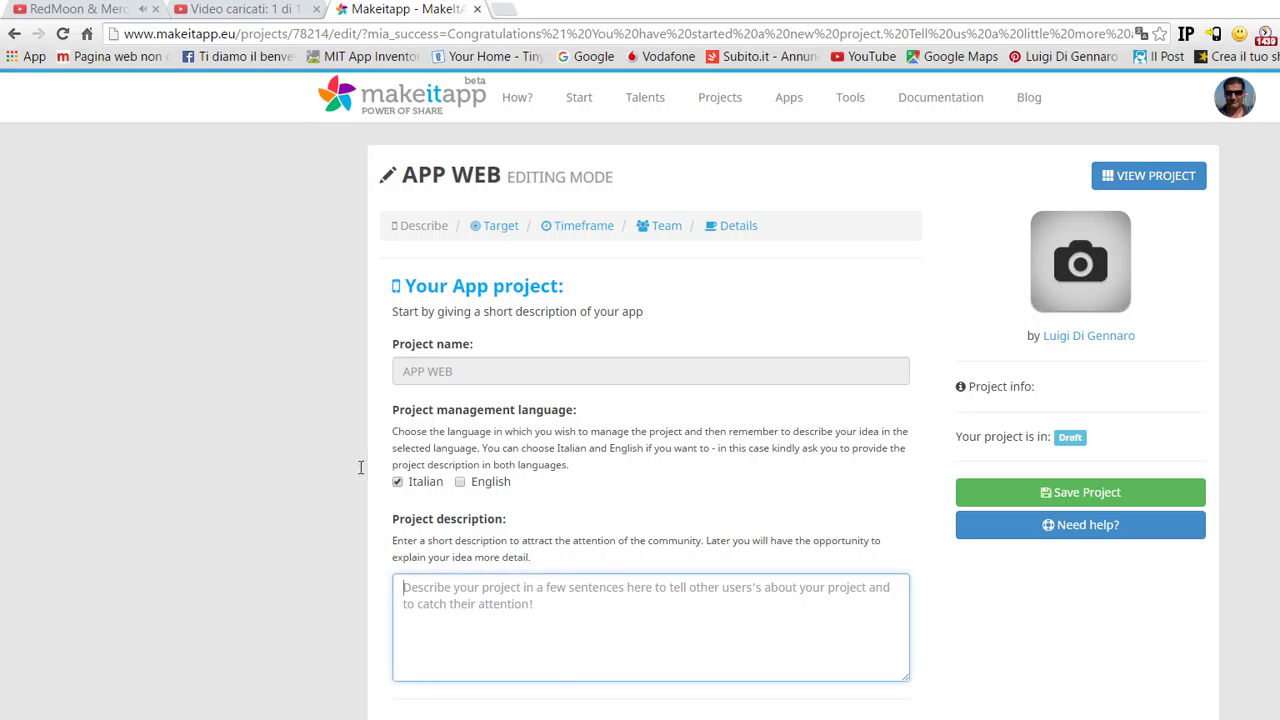
{"action": "type", "text": "VOGLIA"}
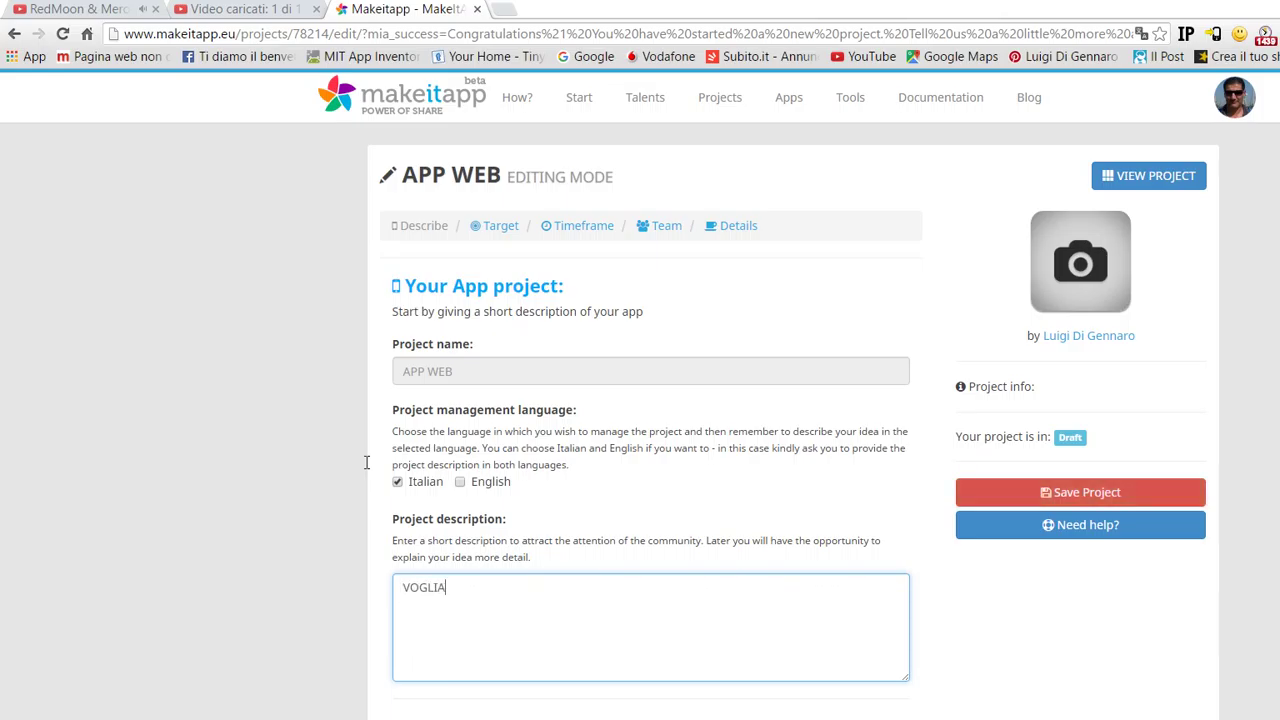
{"action": "type", "text": "MO FARE UNA APP DI PROVA"}
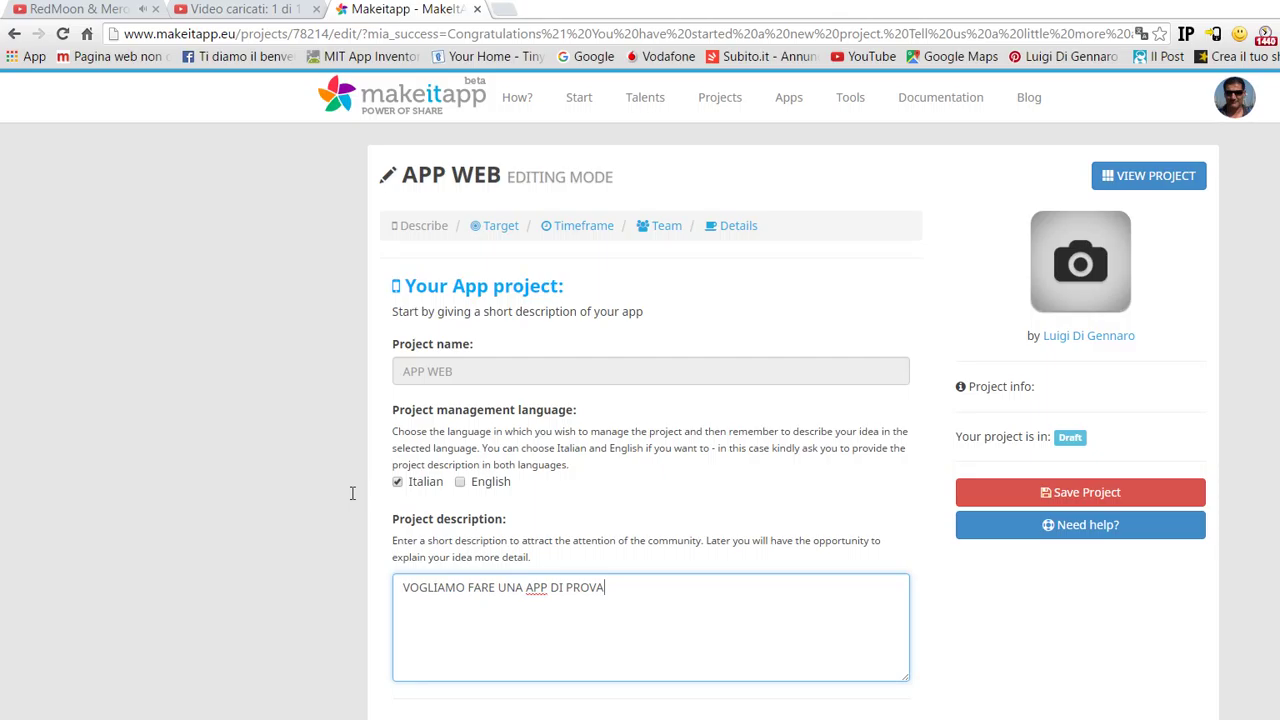
{"action": "key", "text": "Tab"}
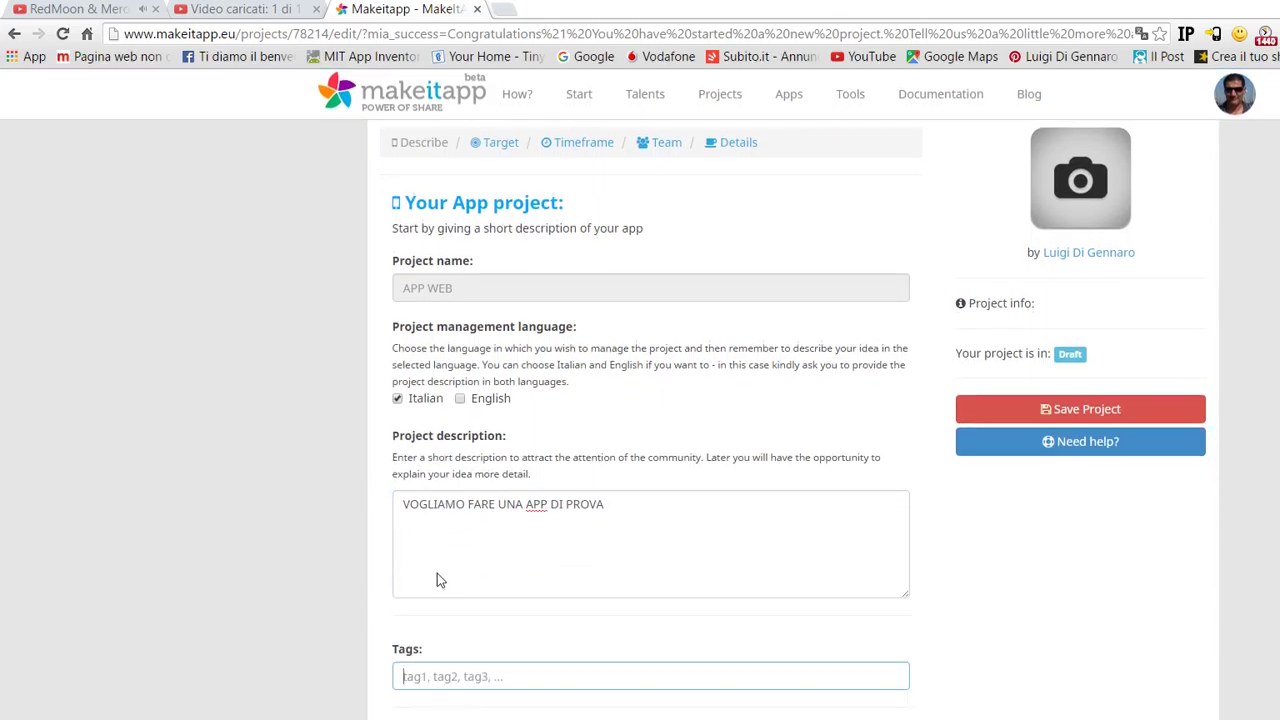
{"action": "type", "text": "PRO"}
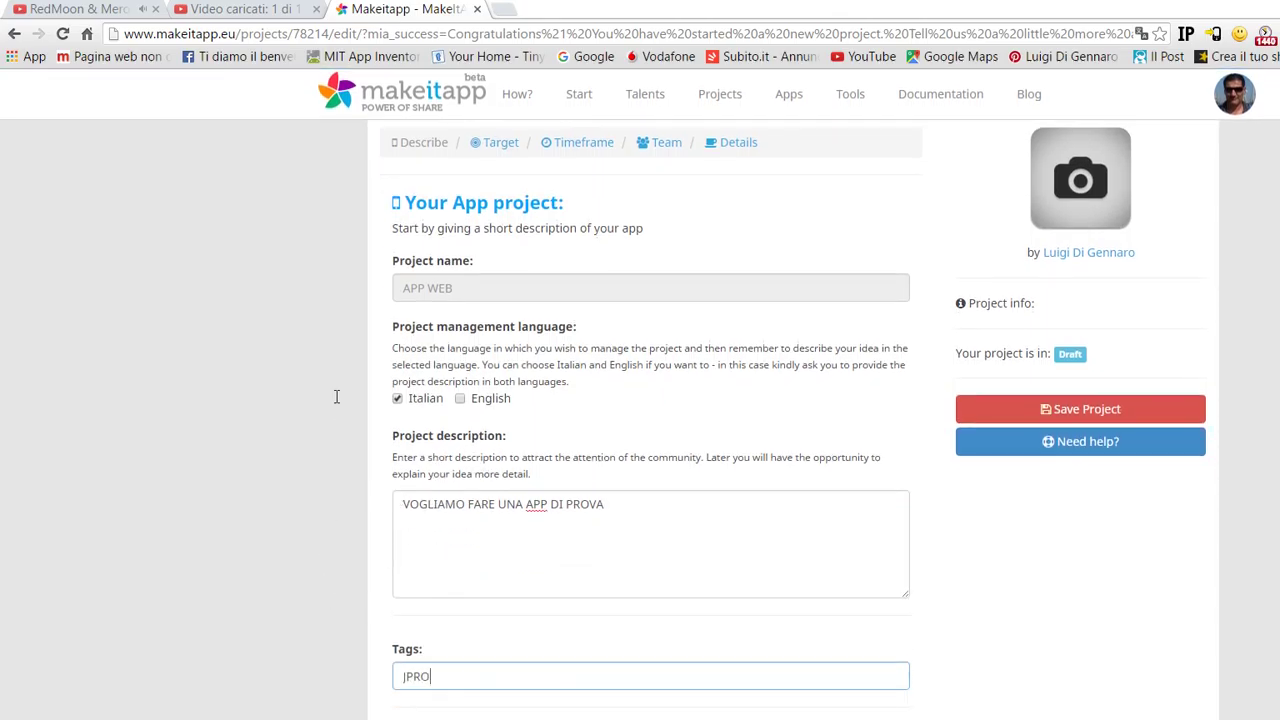
{"action": "type", "text": "VA PROVA"}
{"action": "scroll", "coordinate": [343, 402], "scroll_direction": "down", "scroll_amount": 2}
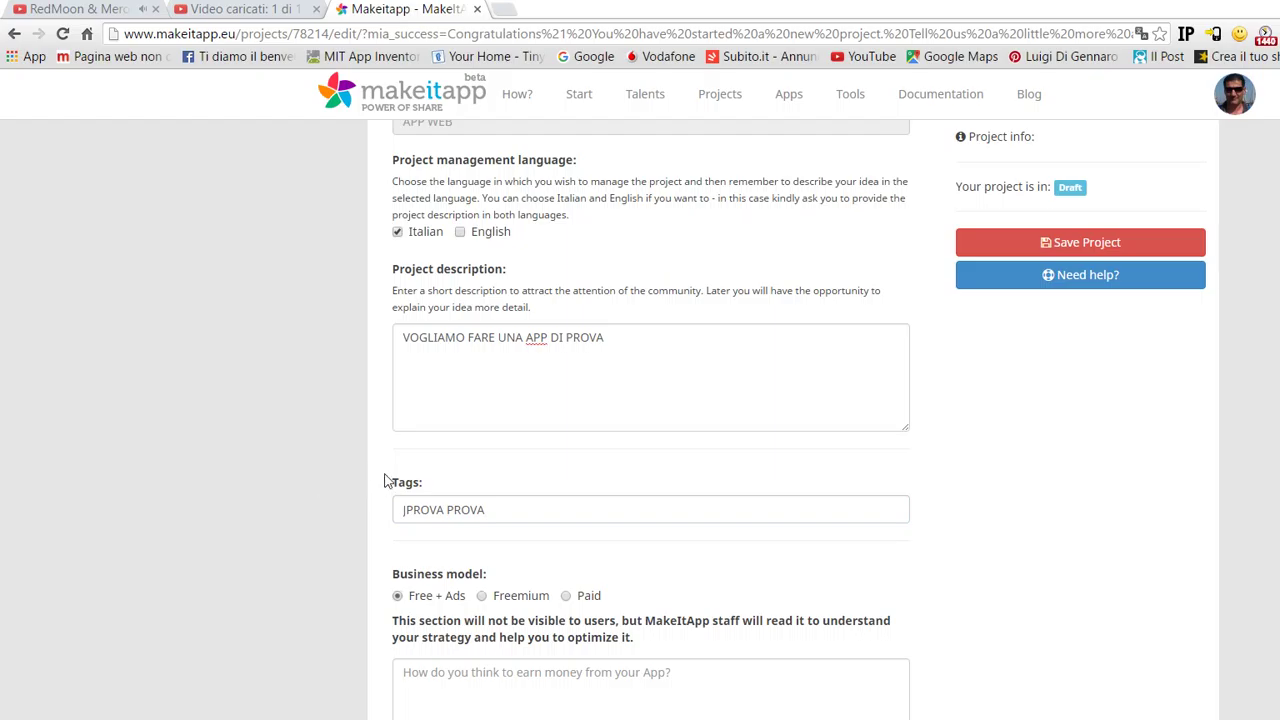
{"action": "scroll", "coordinate": [414, 471], "scroll_direction": "down", "scroll_amount": 3}
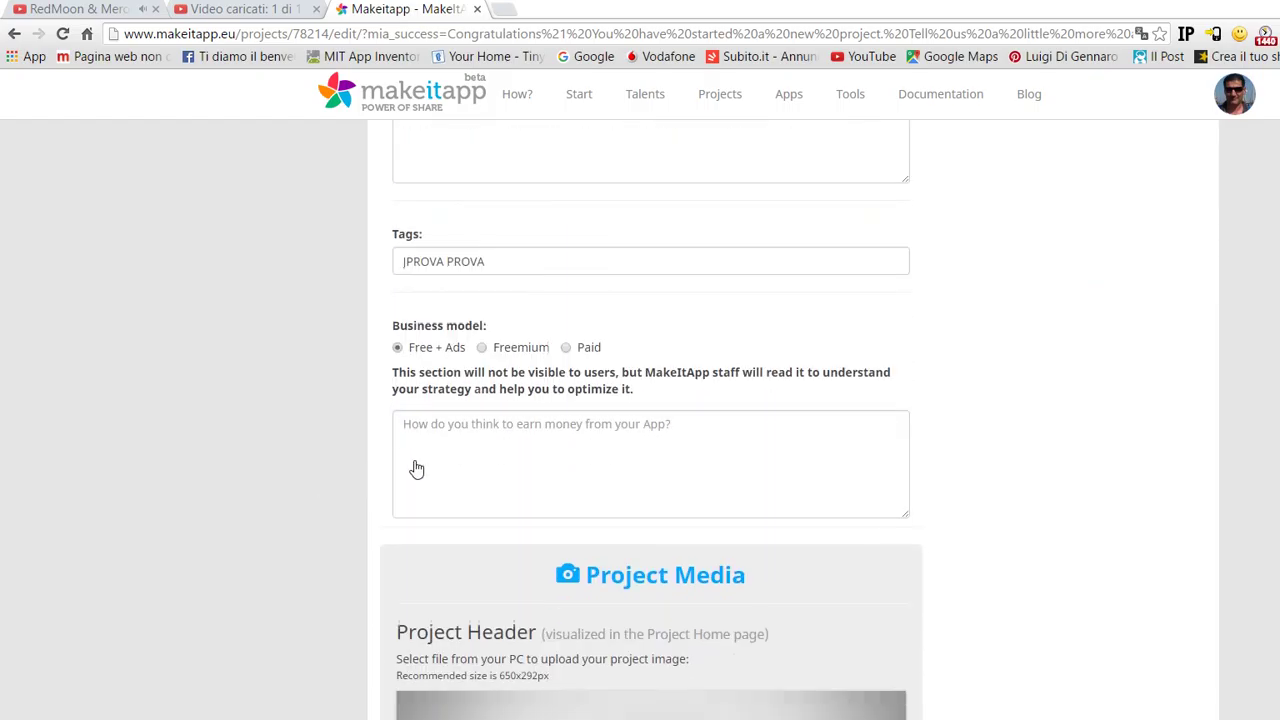
- Leave the Business model notes empty after trying out a draft answer
{"action": "left_click", "coordinate": [396, 414]}
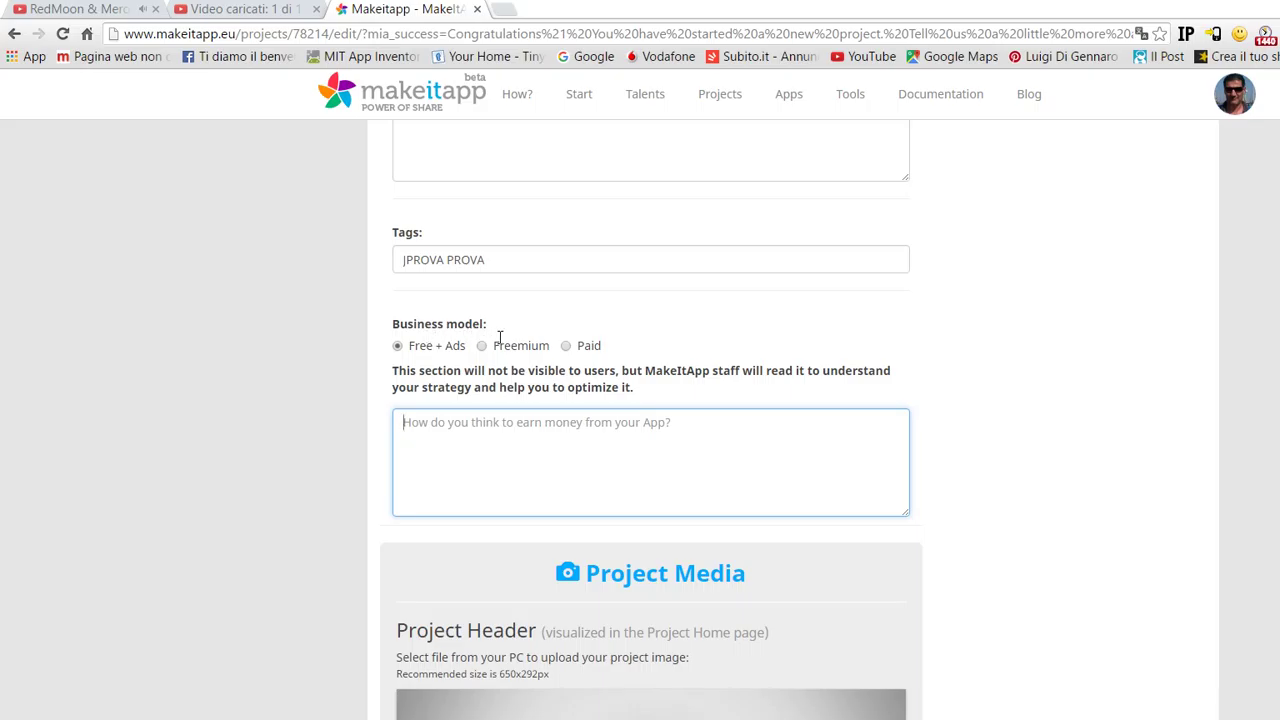
{"action": "type", "text": "NO"}
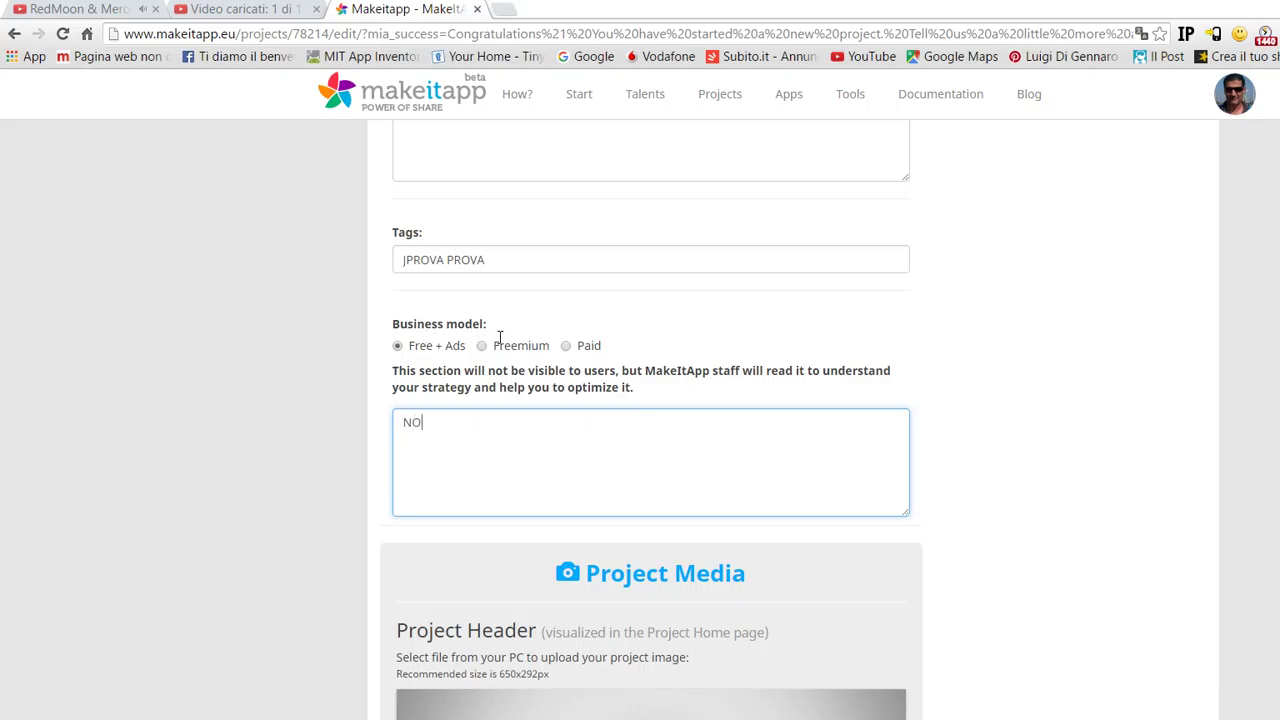
{"action": "type", "text": "N LO SO CON"}
{"action": "key", "text": "BackSpace"}
{"action": "key", "text": "BackSpace"}
{"action": "key", "text": "BackSpace"}
{"action": "key", "text": "BackSpace"}
{"action": "key", "text": "BackSpace"}
{"action": "key", "text": "BackSpace"}
{"action": "key", "text": "BackSpace"}
{"action": "key", "text": "BackSpace"}
{"action": "key", "text": "BackSpace"}
{"action": "key", "text": "BackSpace"}
{"action": "key", "text": "BackSpace"}
{"action": "key", "text": "BackSpace"}
{"action": "key", "text": "BackSpace"}
{"action": "type", "text": "DECIDO DOPO"}
{"action": "key", "text": "ctrl+a"}
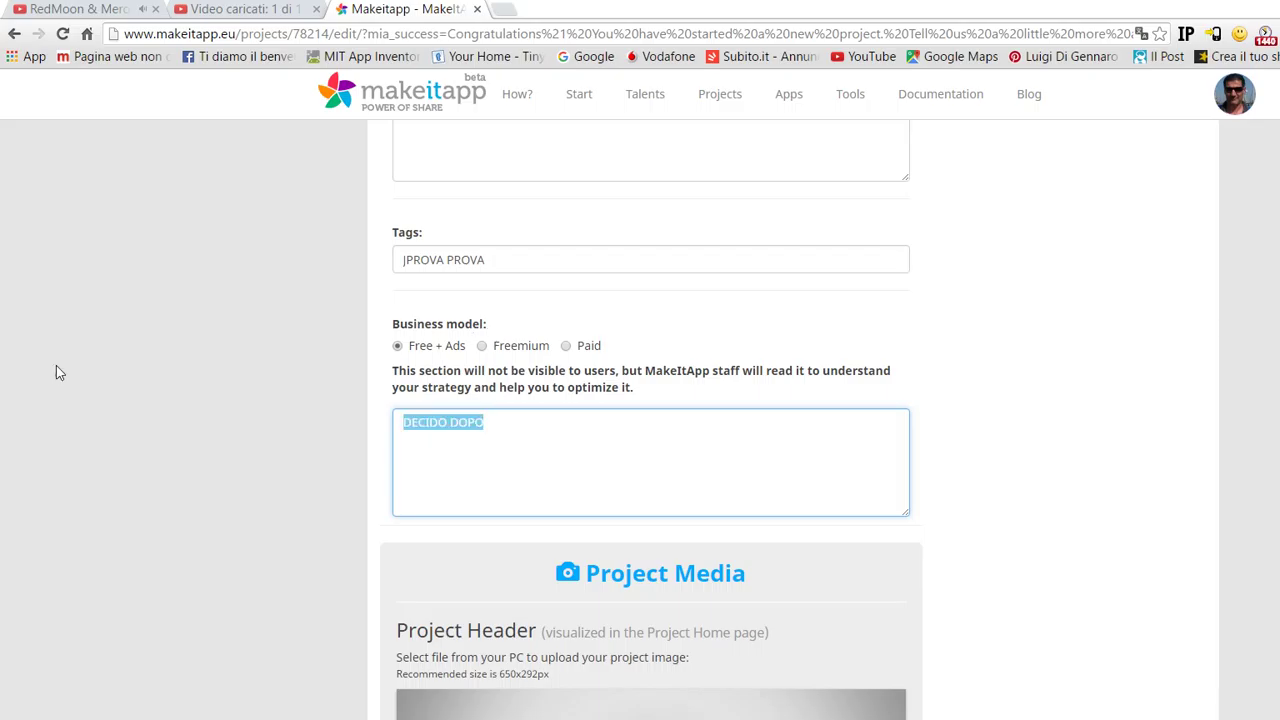
{"action": "key", "text": "BackSpace"}
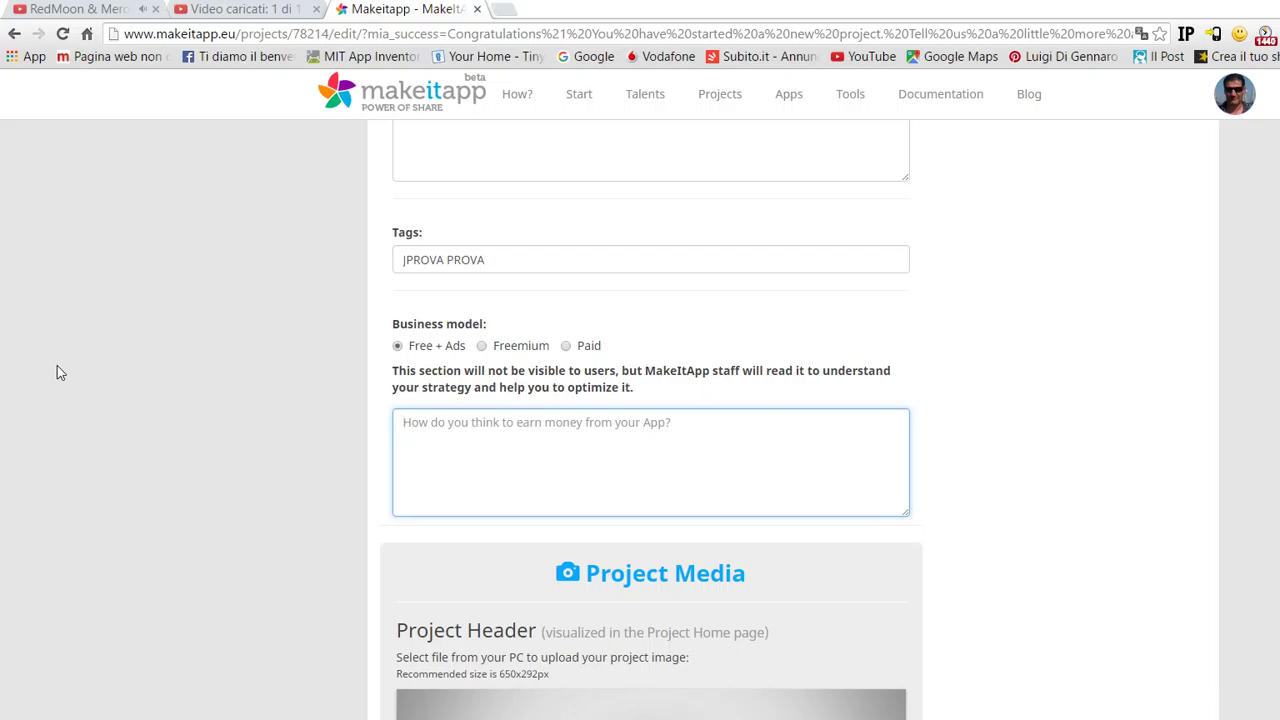
- Scroll past the Project Media section toward the Target step
{"action": "scroll", "coordinate": [407, 388], "scroll_direction": "down", "scroll_amount": 2}
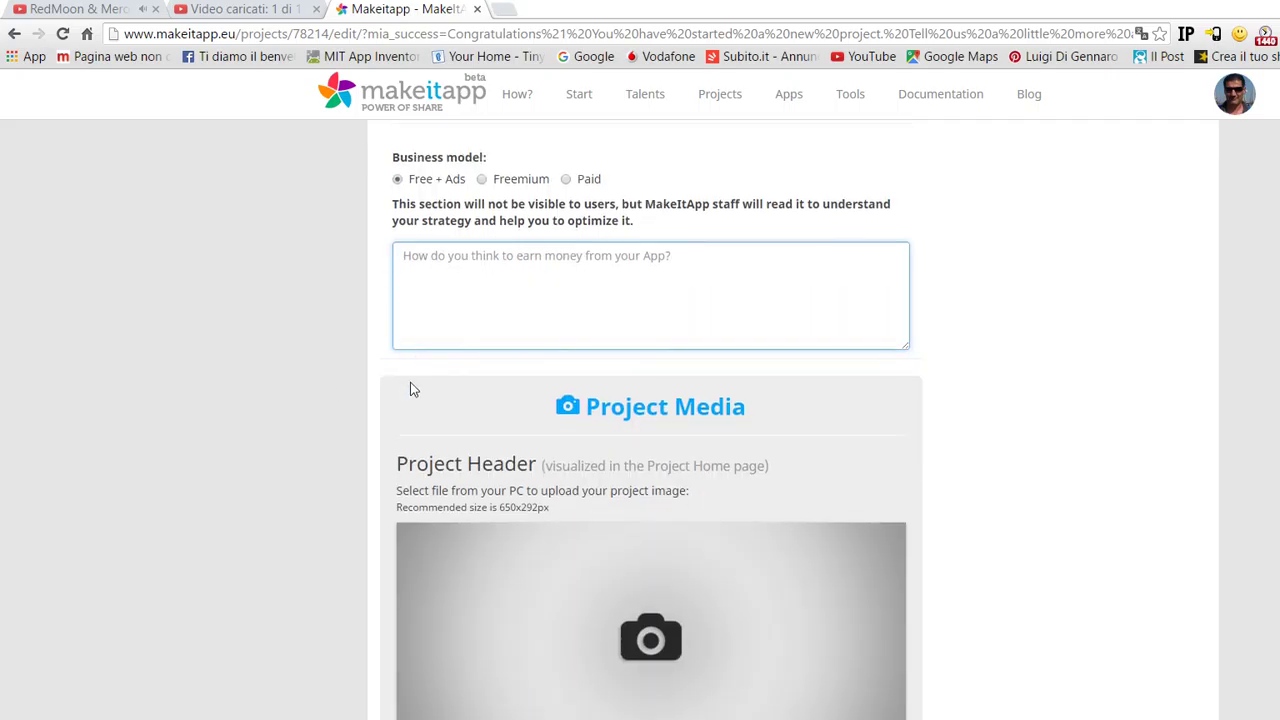
{"action": "scroll", "coordinate": [410, 382], "scroll_direction": "down", "scroll_amount": 3}
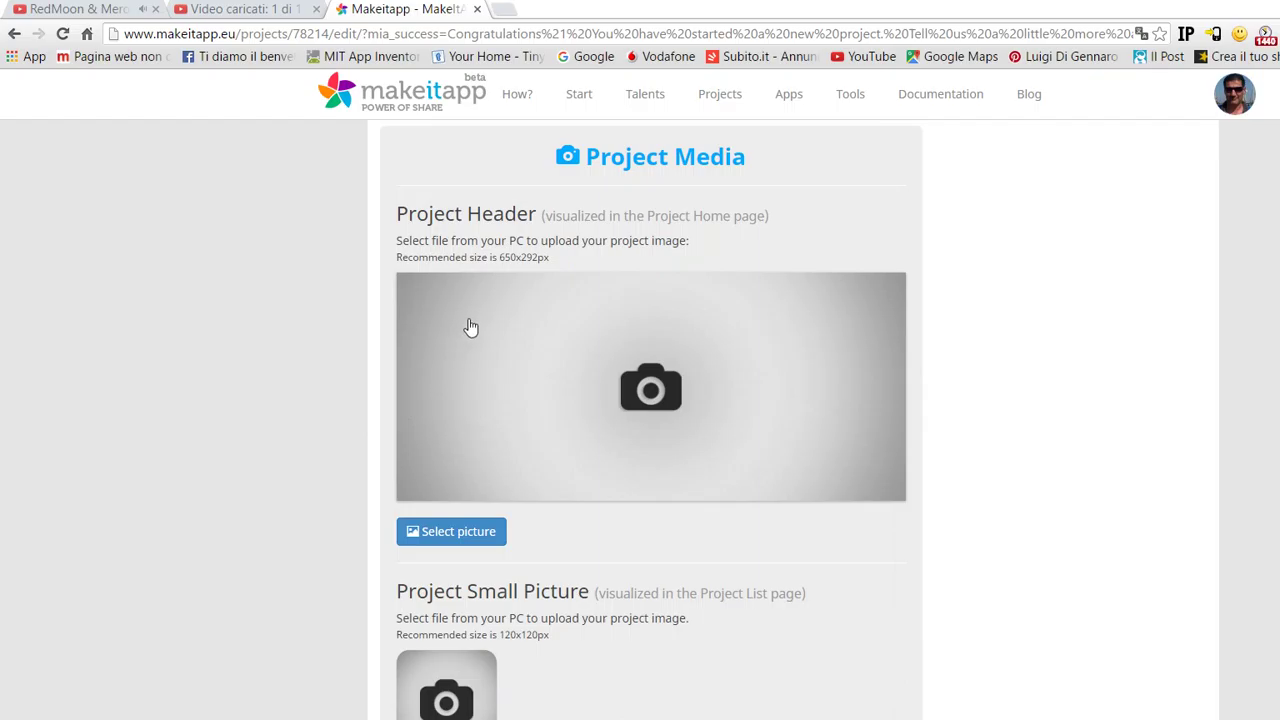
{"action": "scroll", "coordinate": [366, 530], "scroll_direction": "down", "scroll_amount": 4}
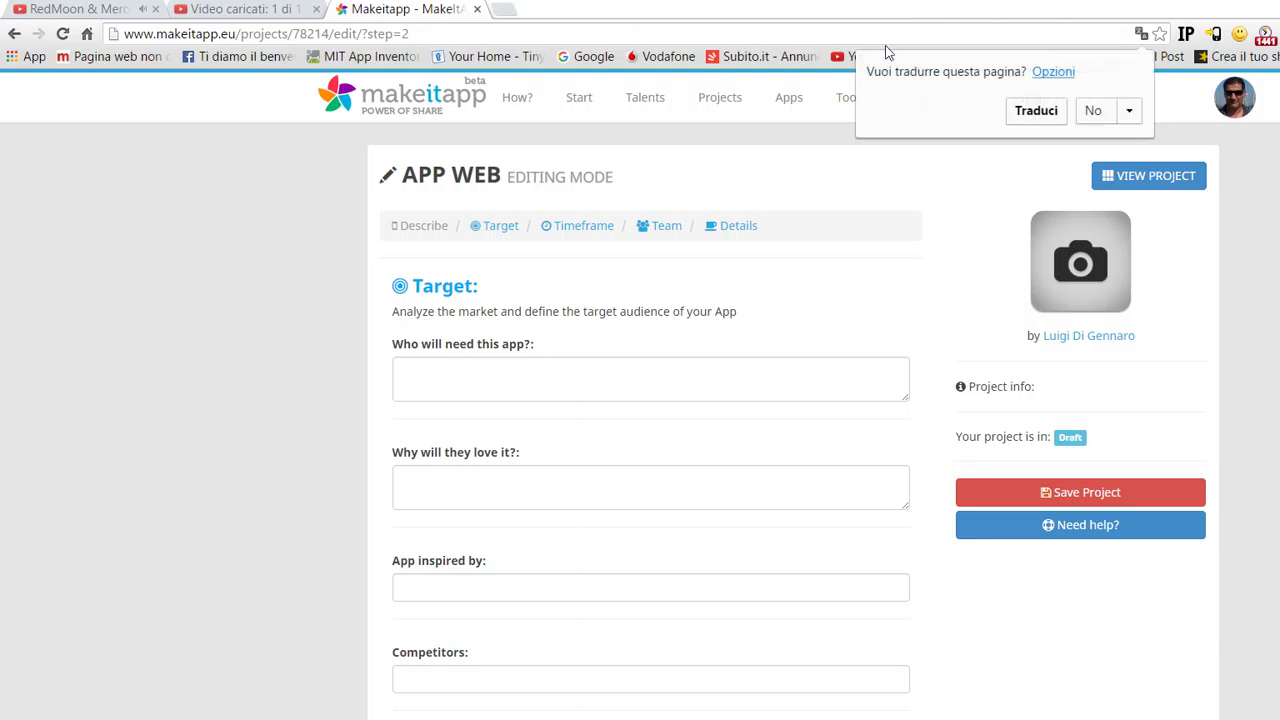
- Translate the form into Italian and advance from Target to the Lasso di tempo step
{"action": "key", "text": "Return"}
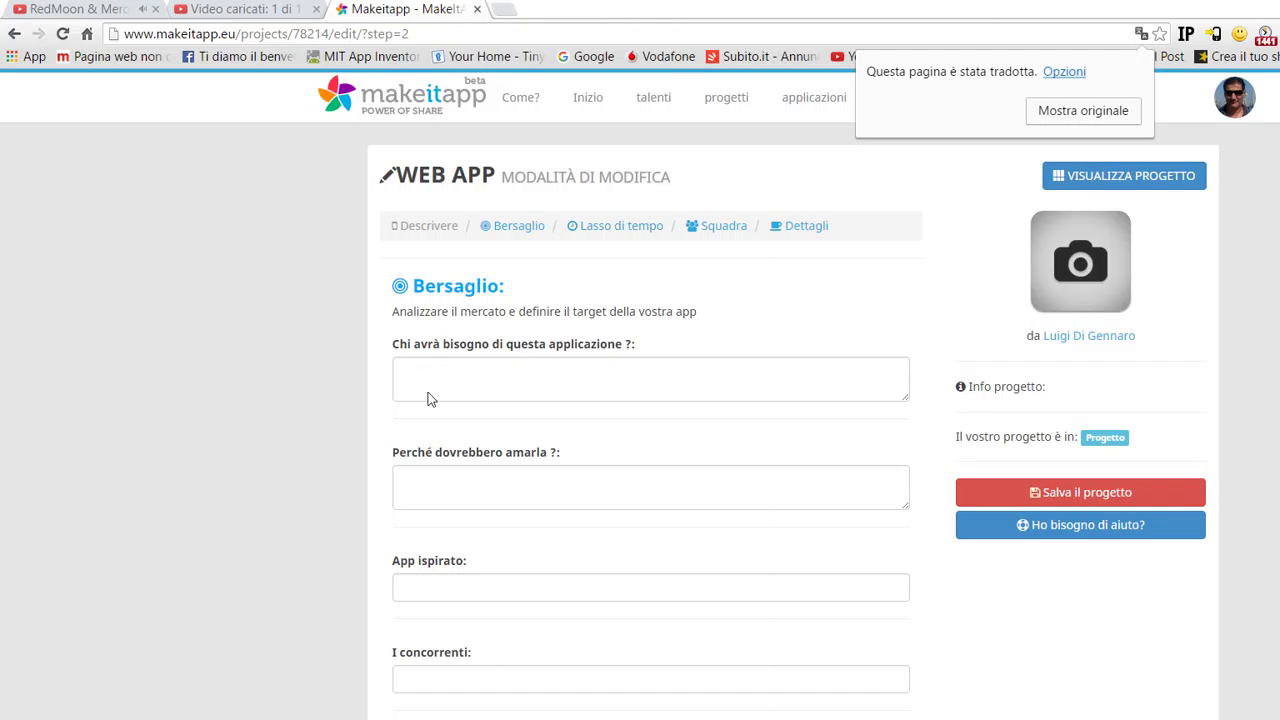
{"action": "scroll", "coordinate": [445, 435], "scroll_direction": "down", "scroll_amount": 2}
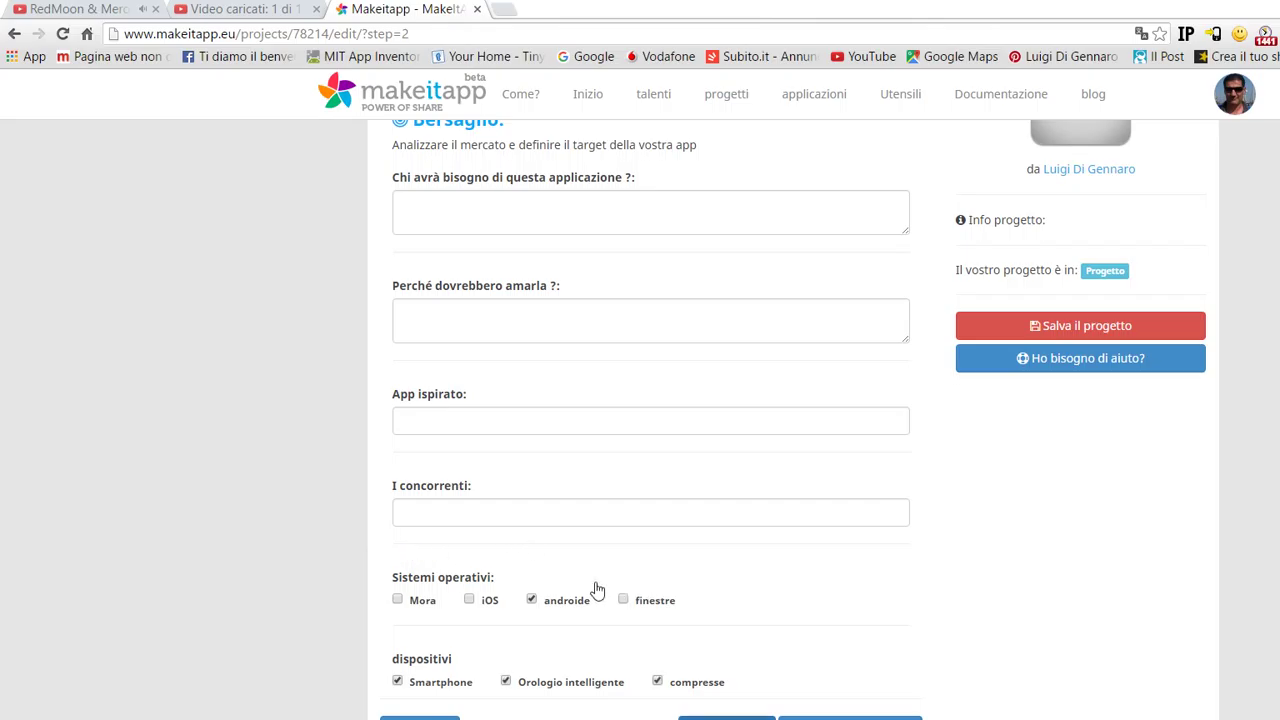
{"action": "key", "text": "Return"}
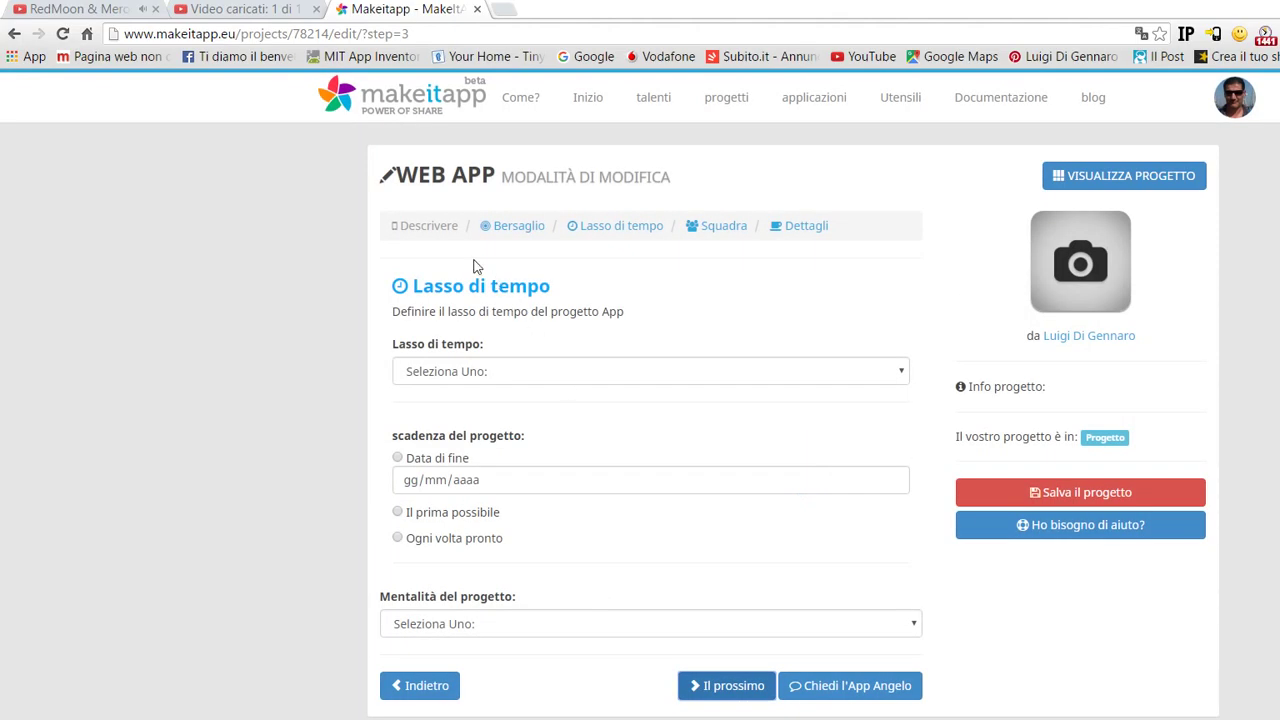
- Pick Orario Di Lavoro as the timeframe and continue to the team step
{"action": "key", "text": "alt+Down"}
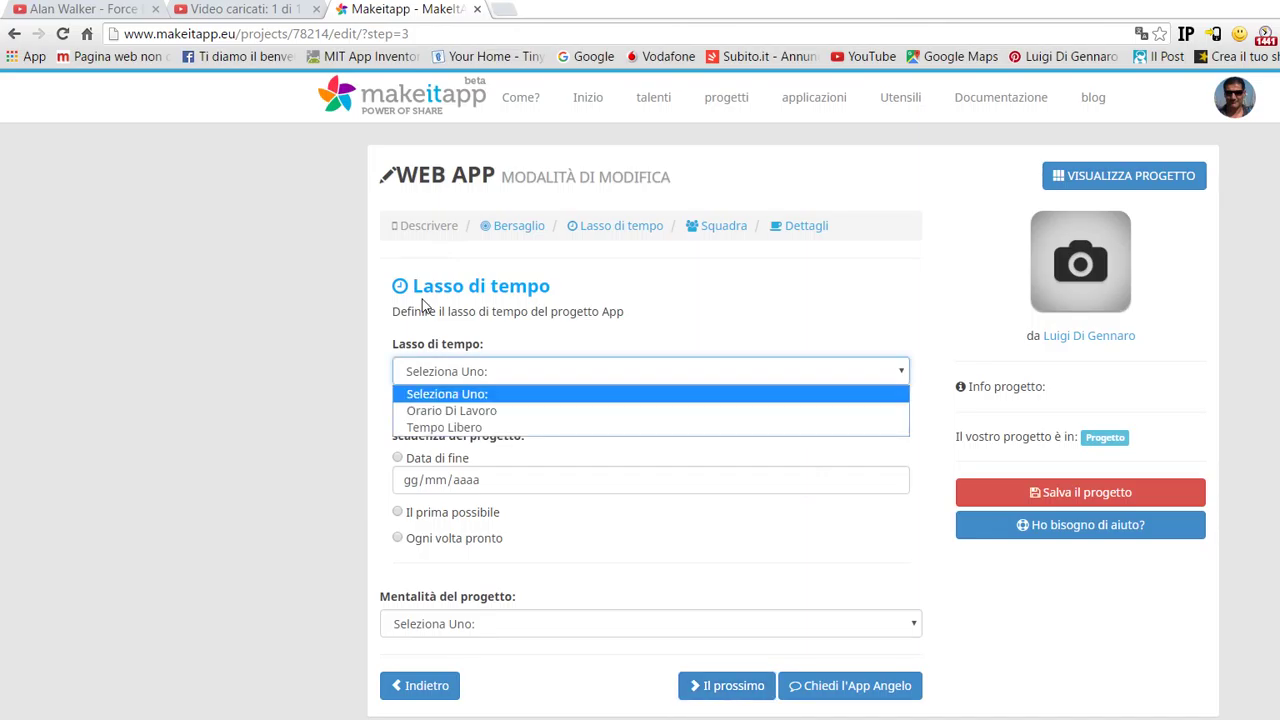
{"action": "key", "text": "Down"}
{"action": "key", "text": "Down"}
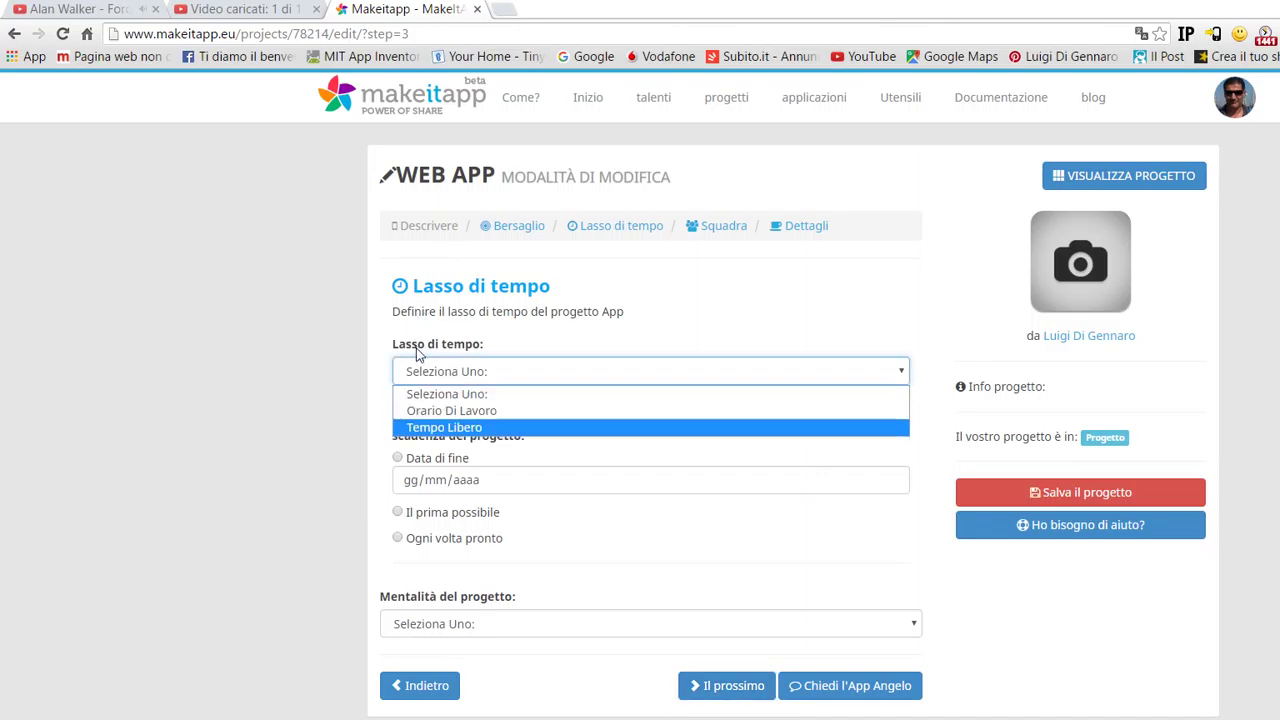
{"action": "key", "text": "Up"}
{"action": "key", "text": "Return"}
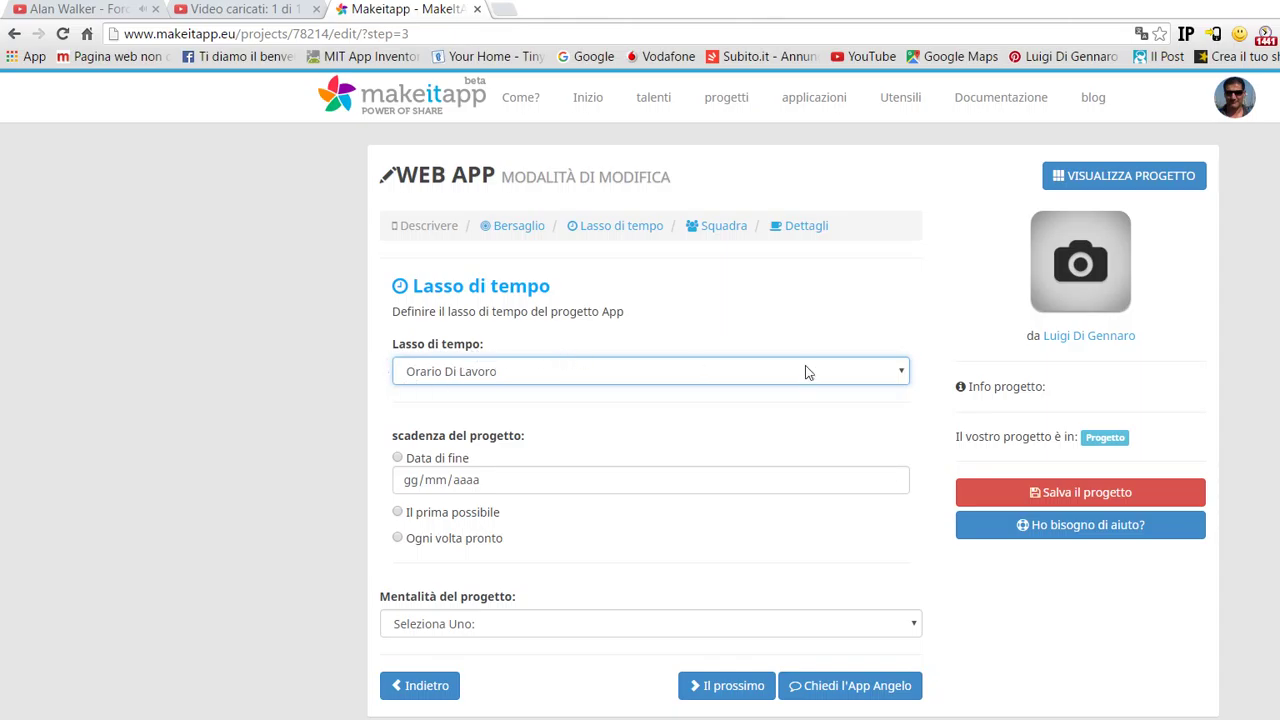
{"action": "key", "text": "Return"}
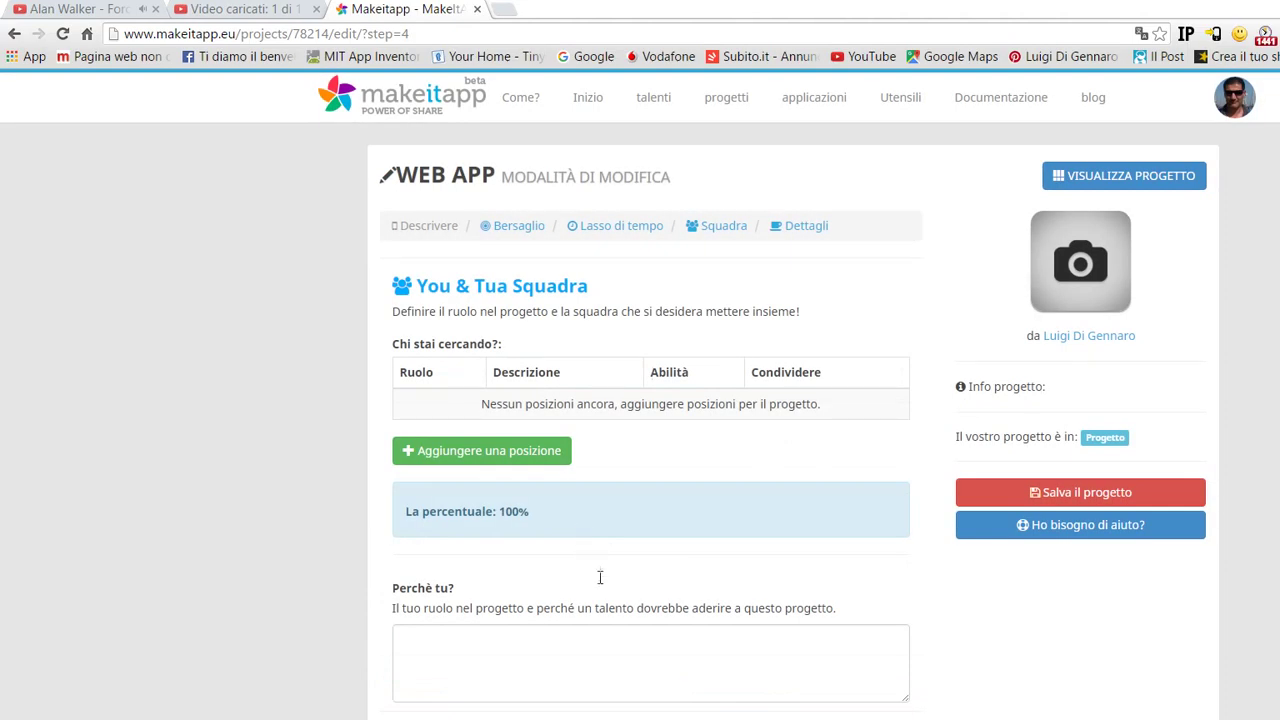
- Advance through Dettagli and save APP WEB to open its project page
{"action": "key", "text": "Return"}
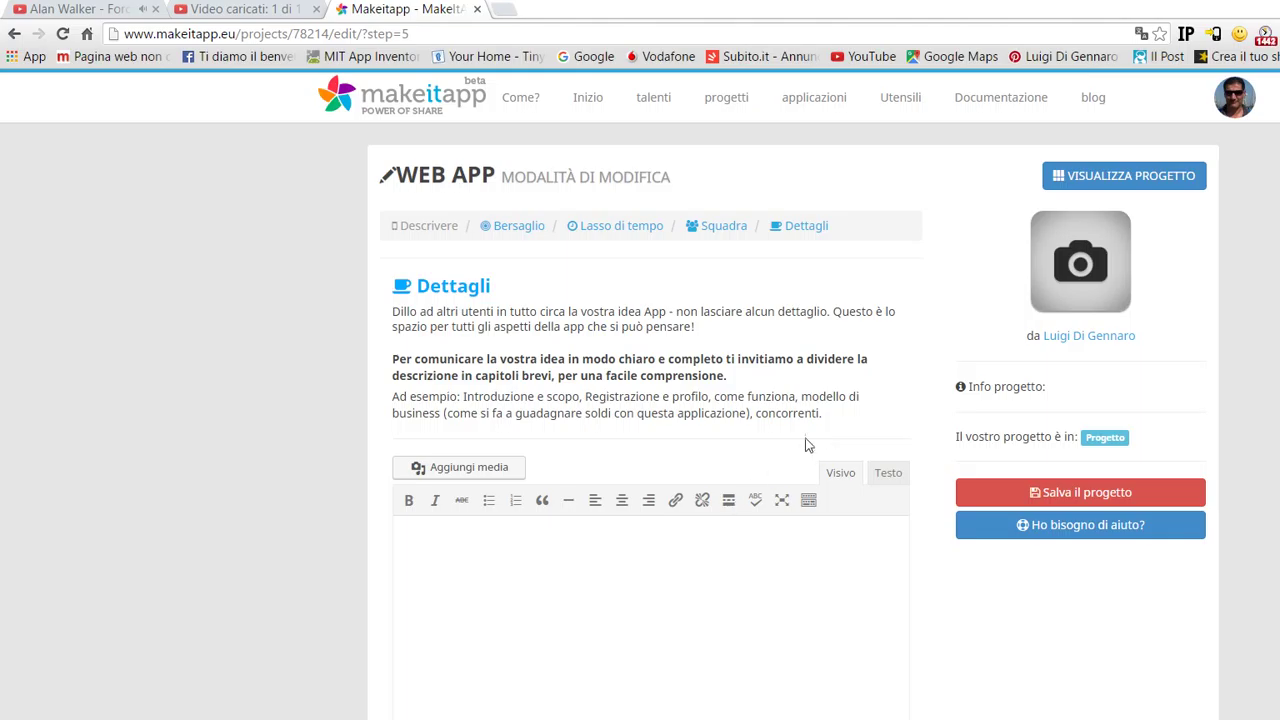
{"action": "key", "text": "Return"}
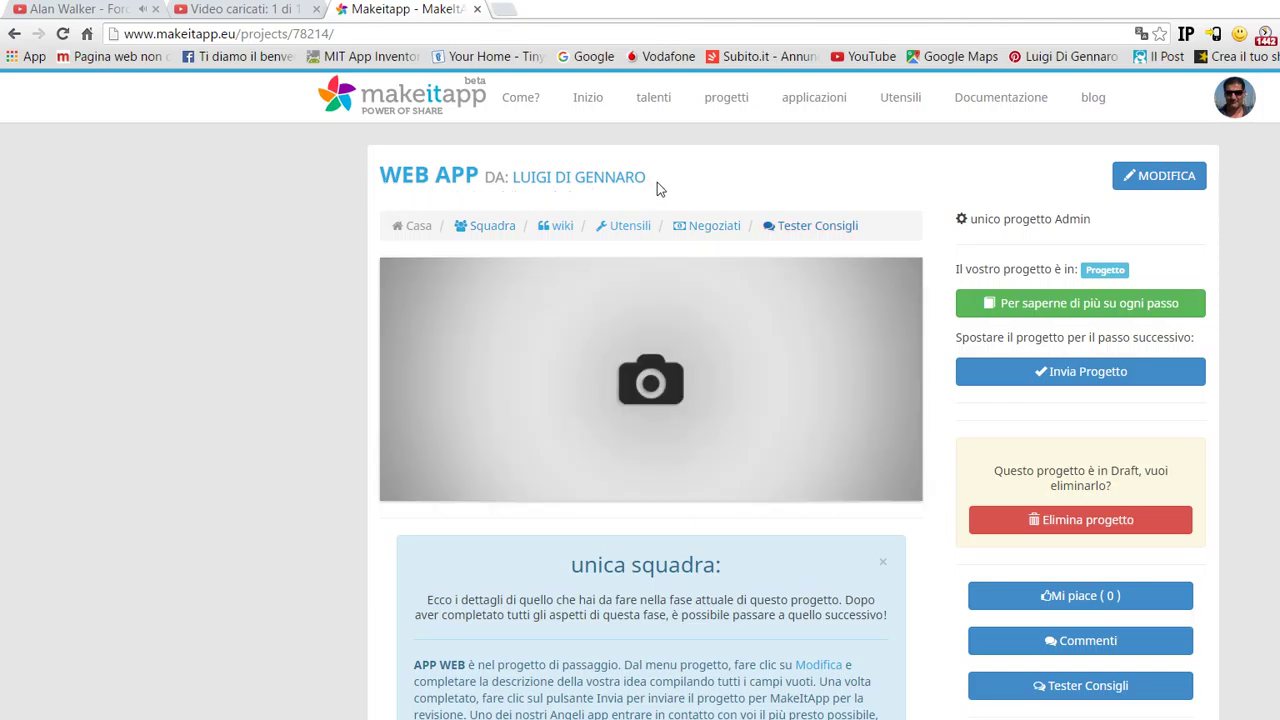
{"action": "scroll", "coordinate": [654, 220], "scroll_direction": "down", "scroll_amount": 3}
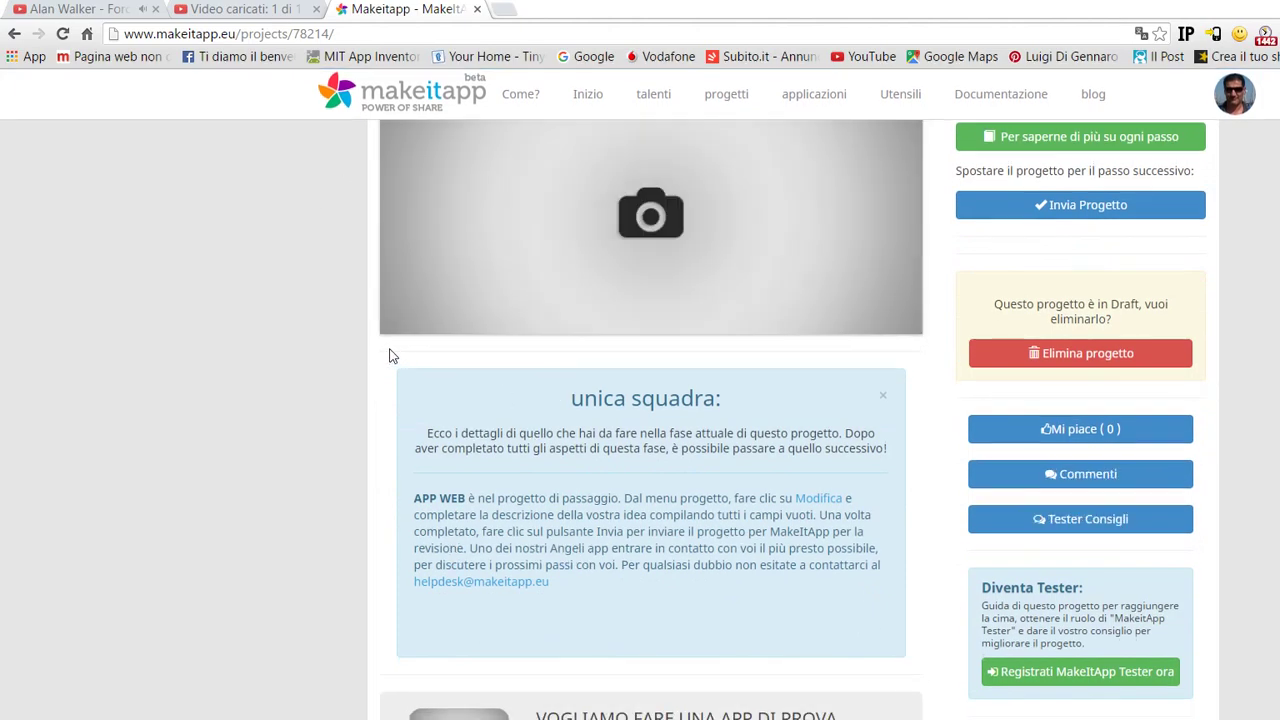
{"action": "mouse_move", "coordinate": [527, 354]}
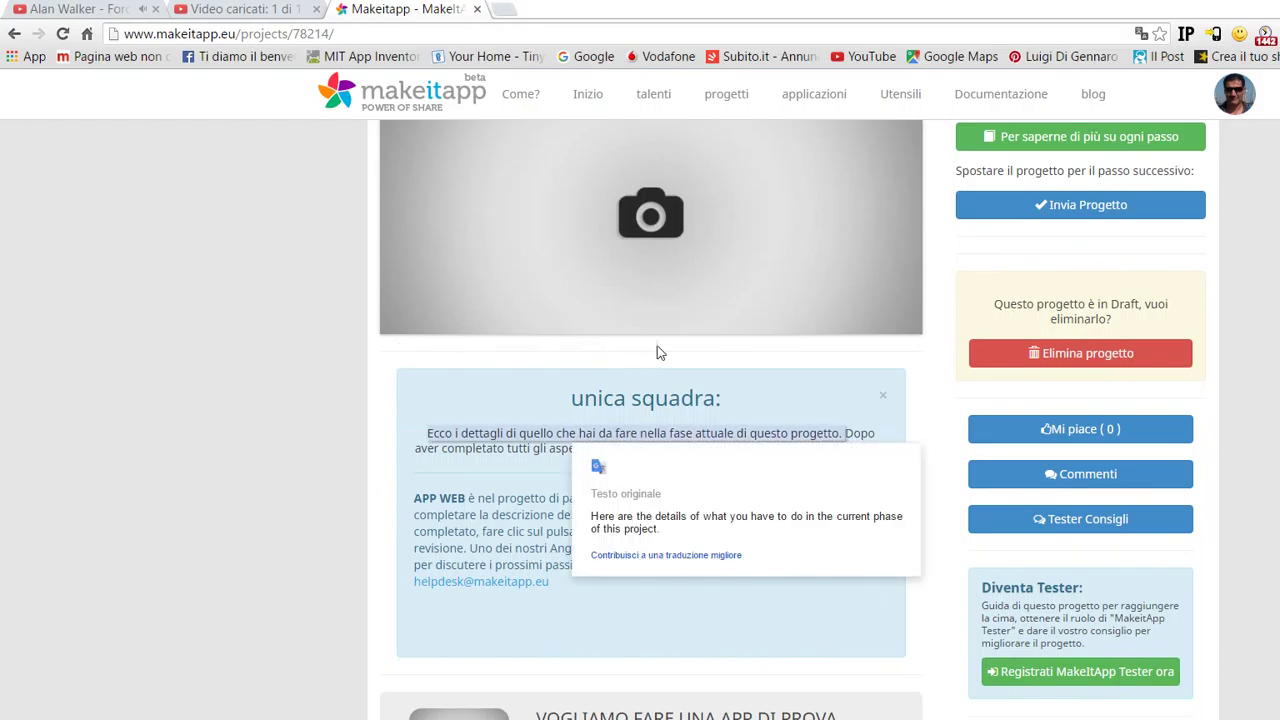
{"action": "scroll", "coordinate": [195, 470], "scroll_direction": "down", "scroll_amount": 3}
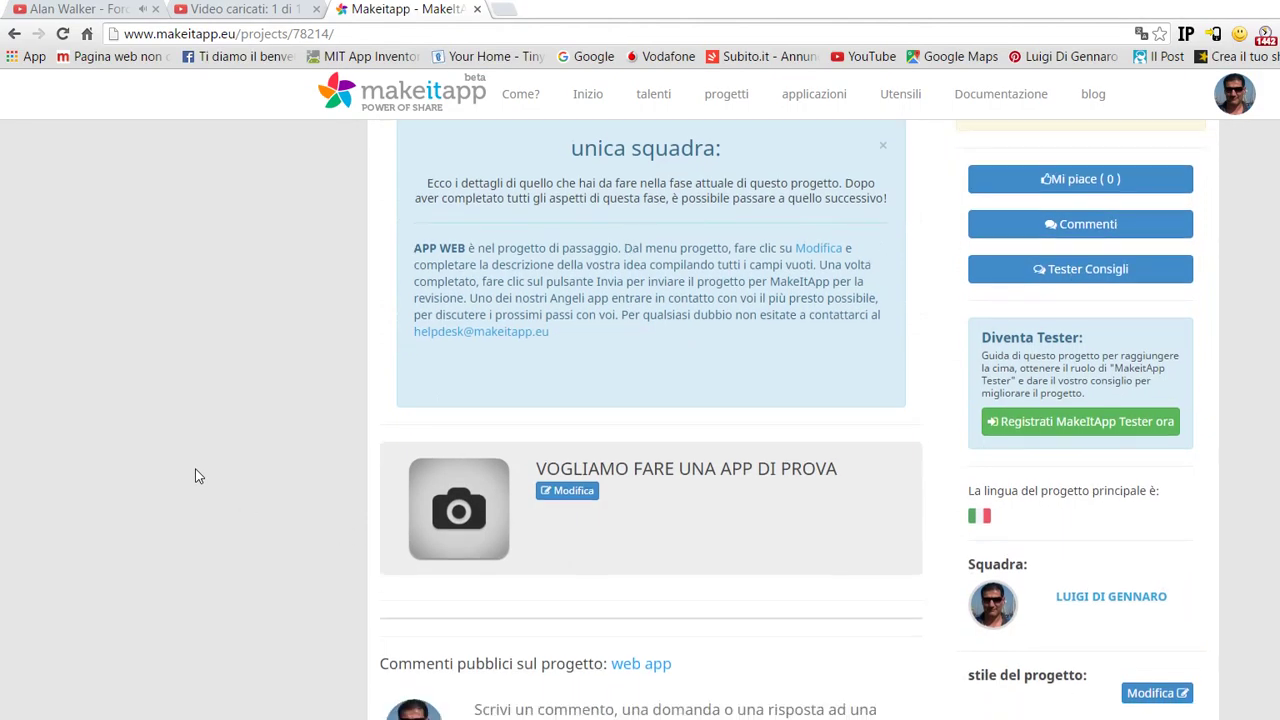
{"action": "scroll", "coordinate": [198, 470], "scroll_direction": "down", "scroll_amount": 3}
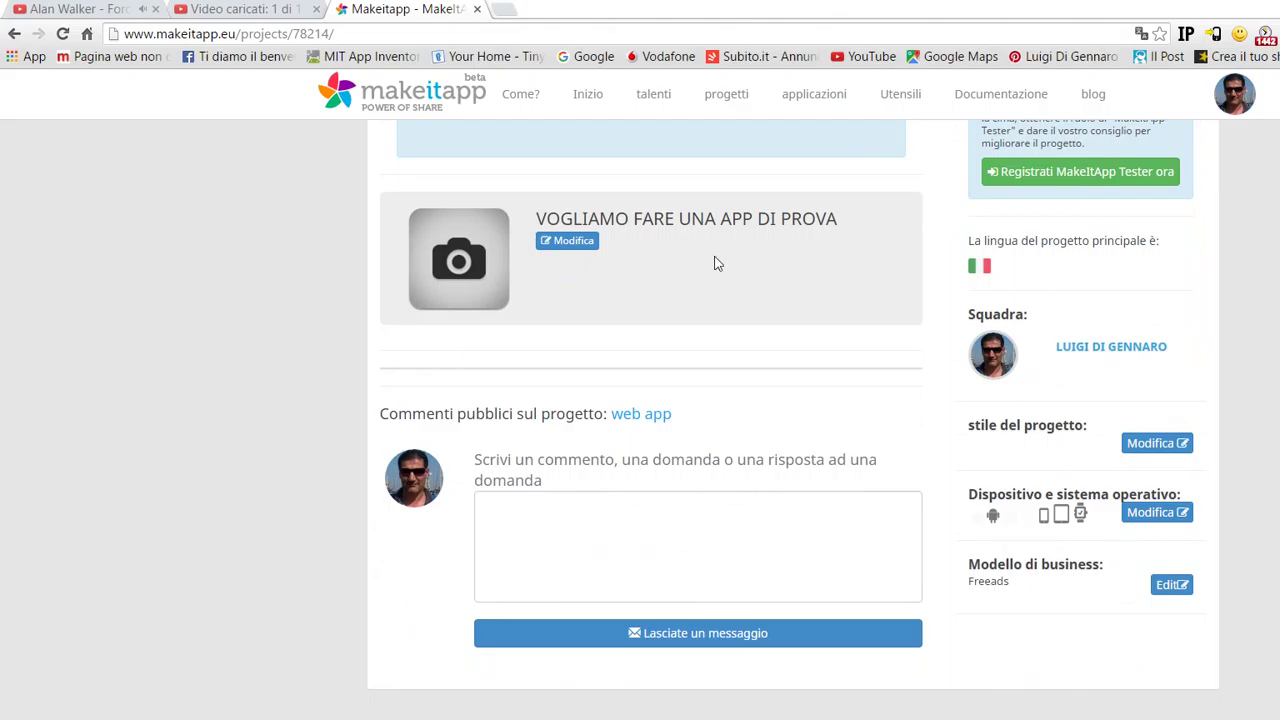
{"action": "left_click", "coordinate": [556, 462]}
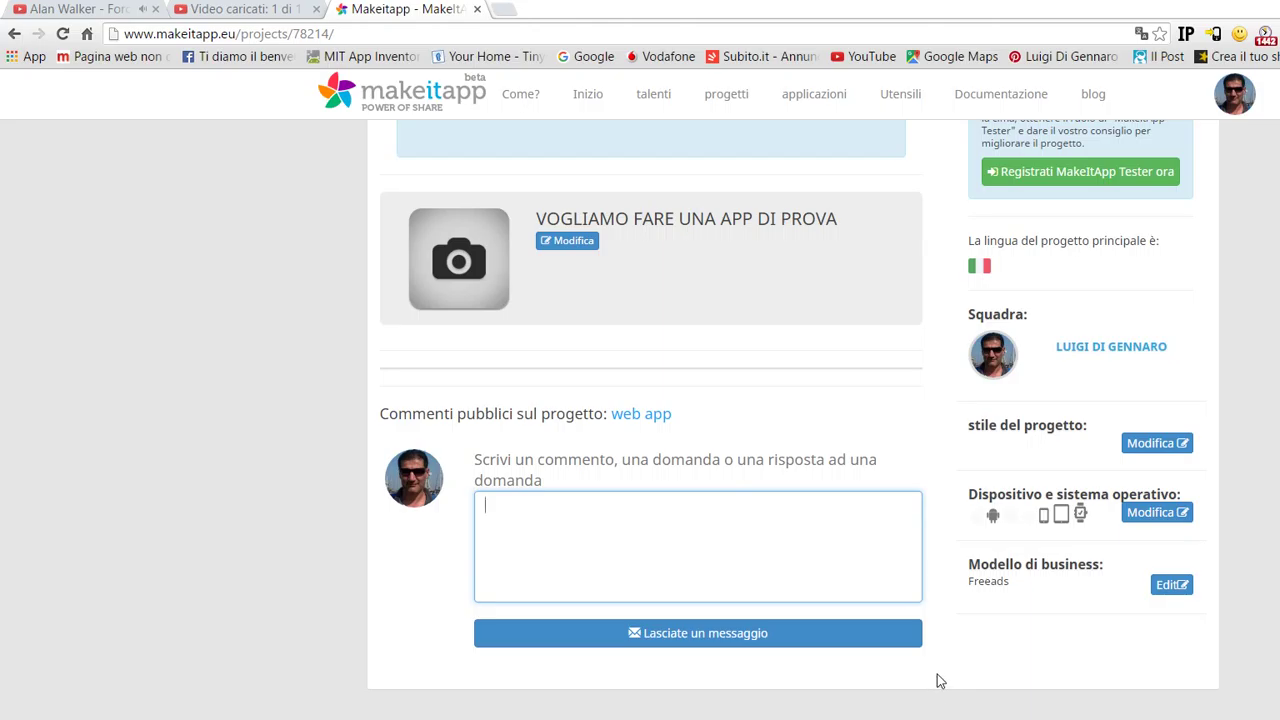
{"action": "left_click", "coordinate": [857, 408]}
{"action": "scroll", "coordinate": [857, 408], "scroll_direction": "up", "scroll_amount": 3}
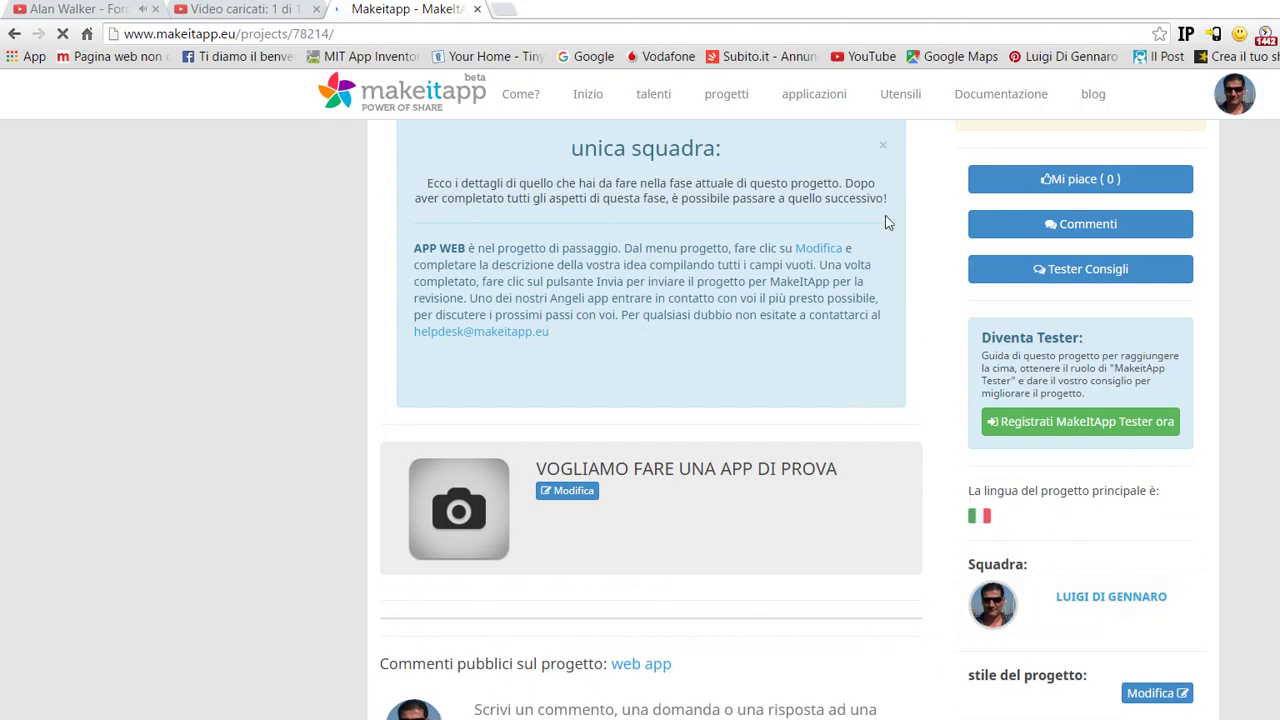
{"action": "scroll", "coordinate": [907, 327], "scroll_direction": "up", "scroll_amount": 5}
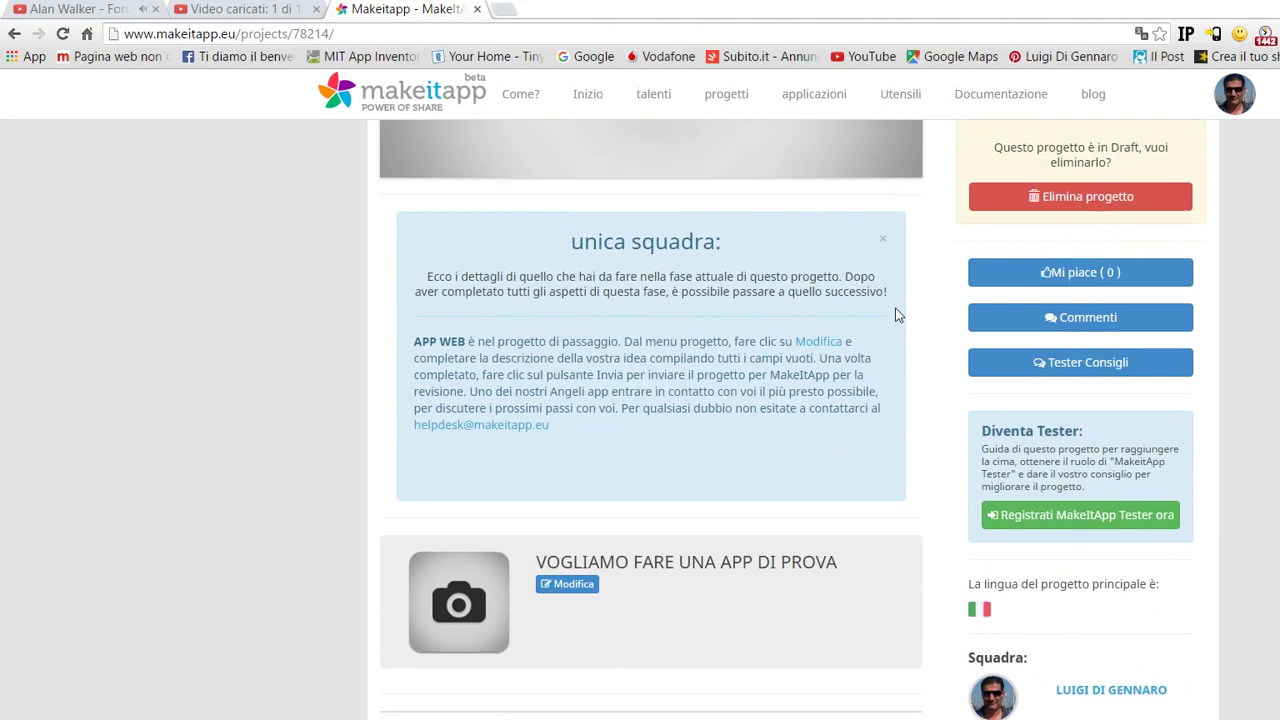
{"action": "scroll", "coordinate": [895, 316], "scroll_direction": "up", "scroll_amount": 2}
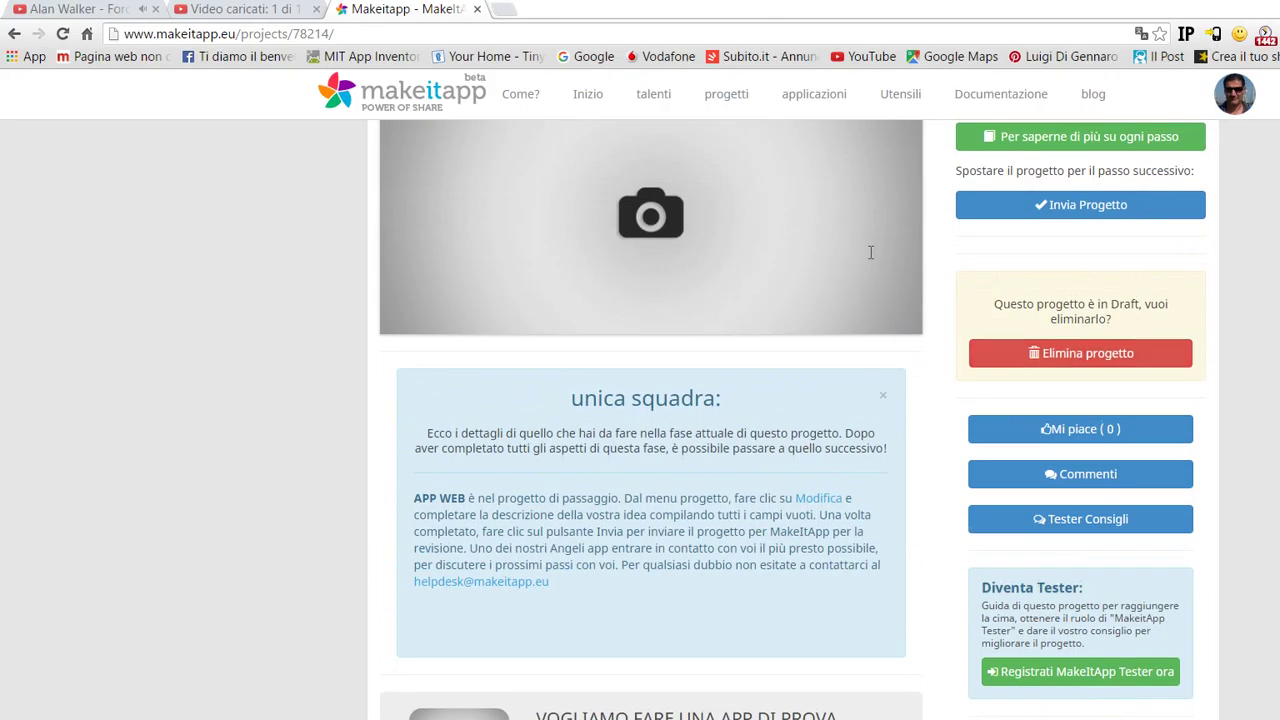
{"action": "scroll", "coordinate": [873, 257], "scroll_direction": "up", "scroll_amount": 2}
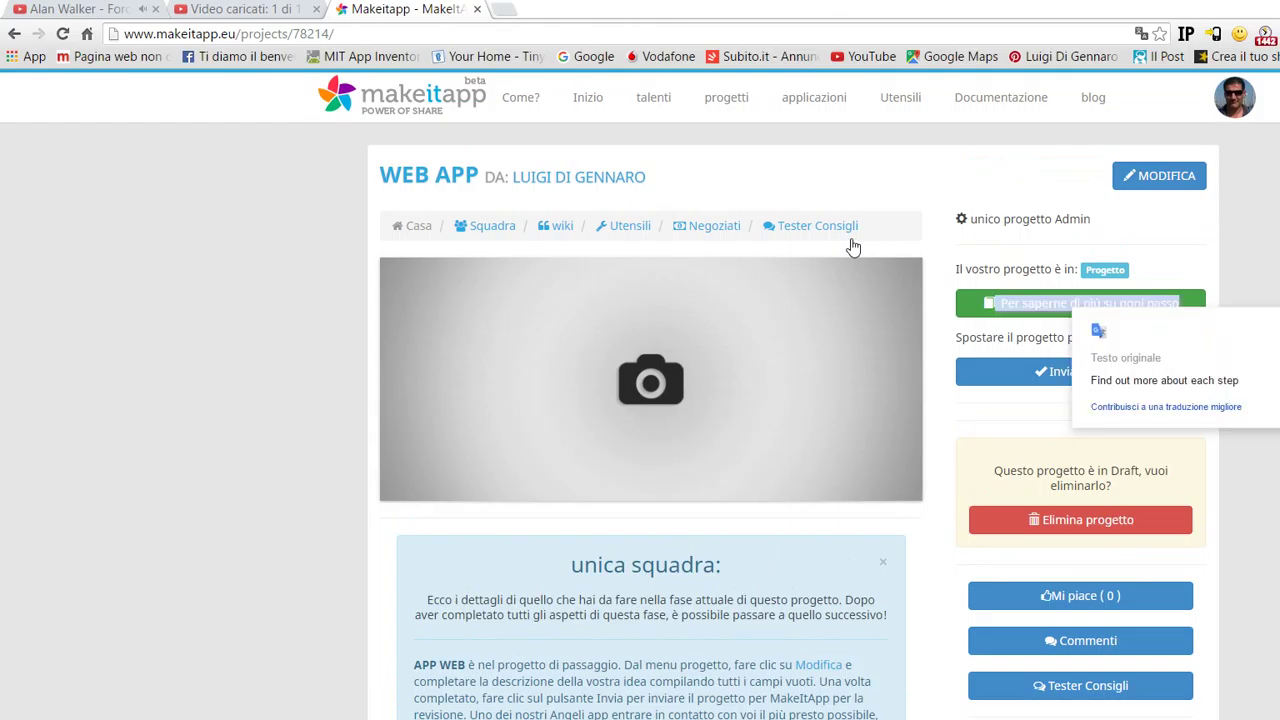
- Delete the WEB APP draft project and confirm the deletion
{"action": "key", "text": "Return"}
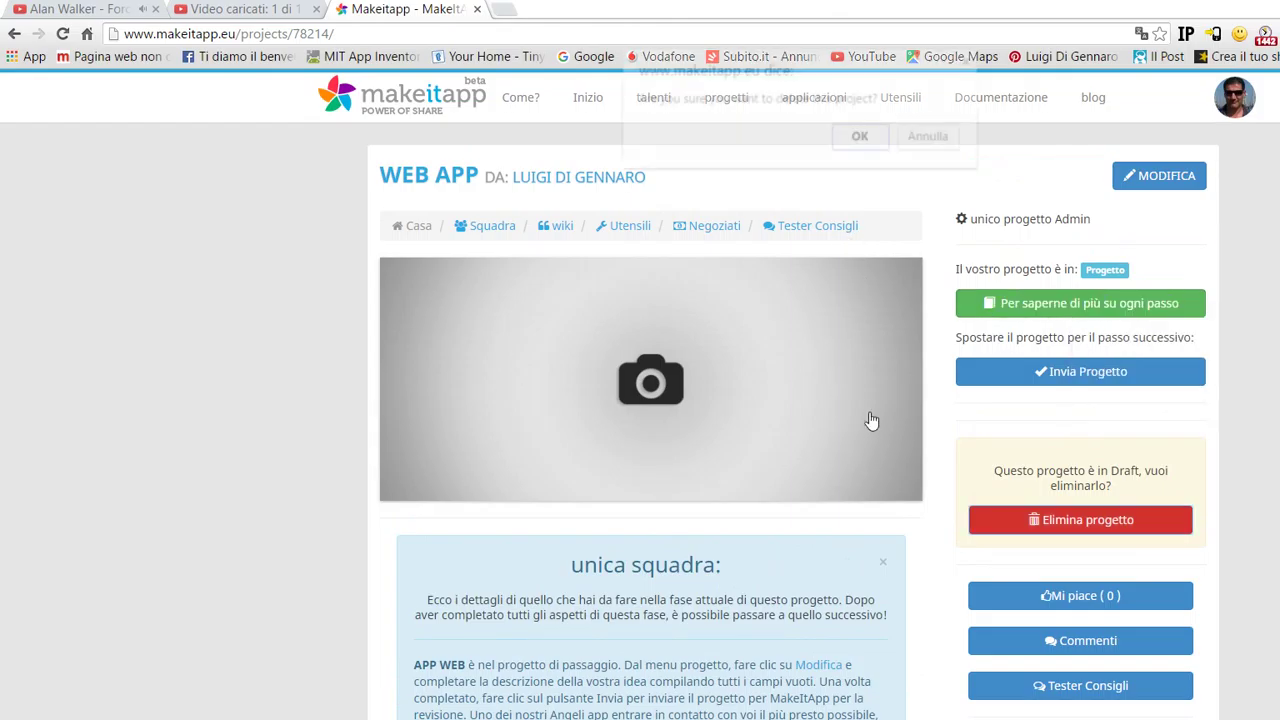
{"action": "key", "text": "Return"}
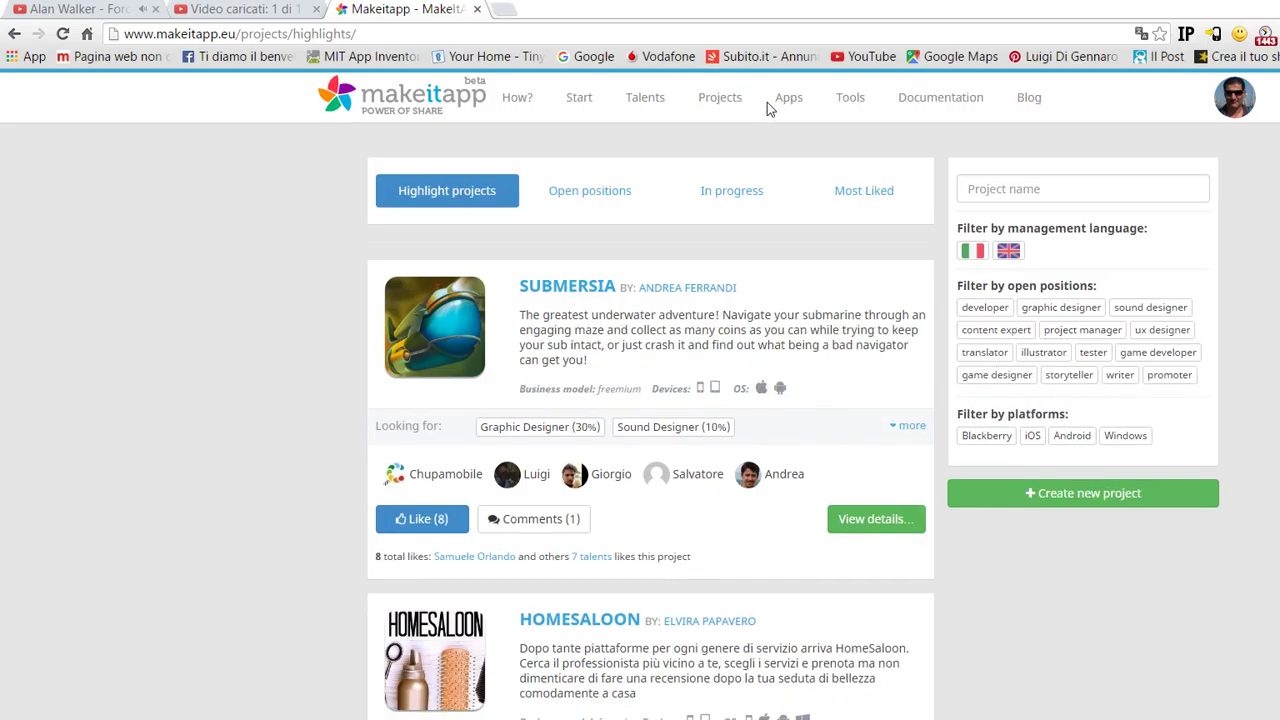
- Open the HOMESALOON project page from further down the highlighted projects list
{"action": "scroll", "coordinate": [741, 330], "scroll_direction": "down", "scroll_amount": 3}
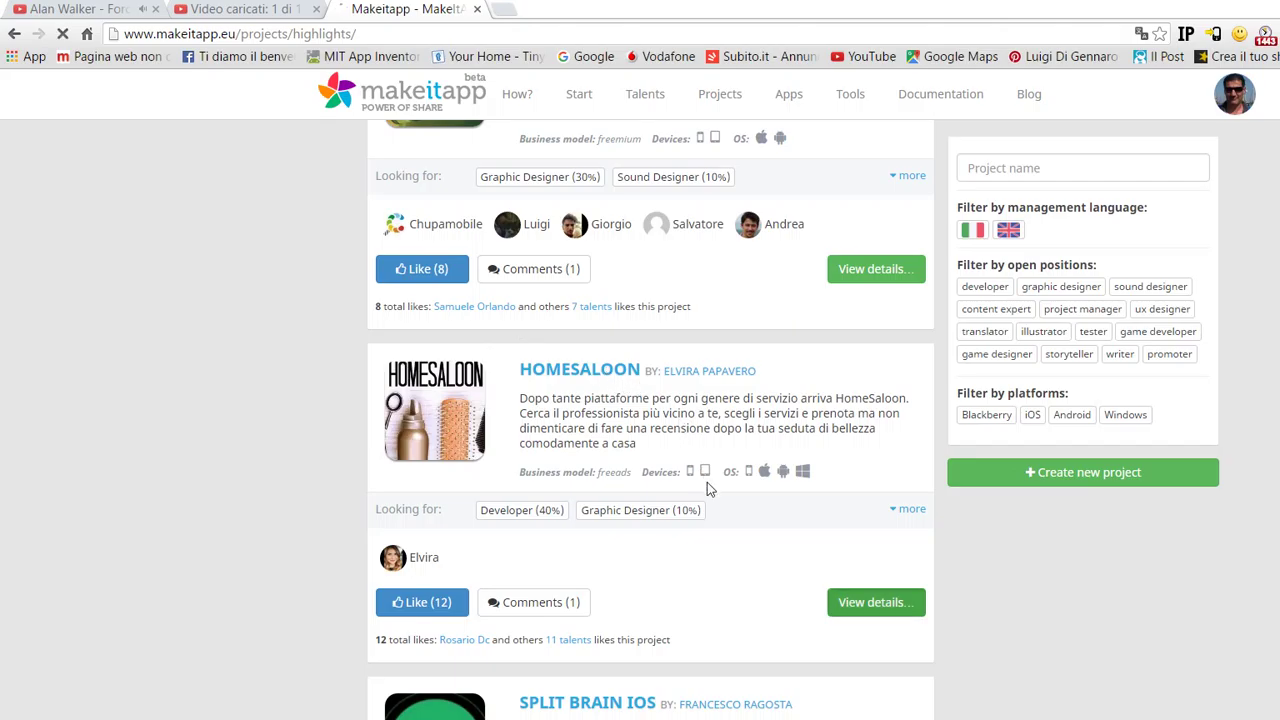
{"action": "left_click", "coordinate": [685, 428]}
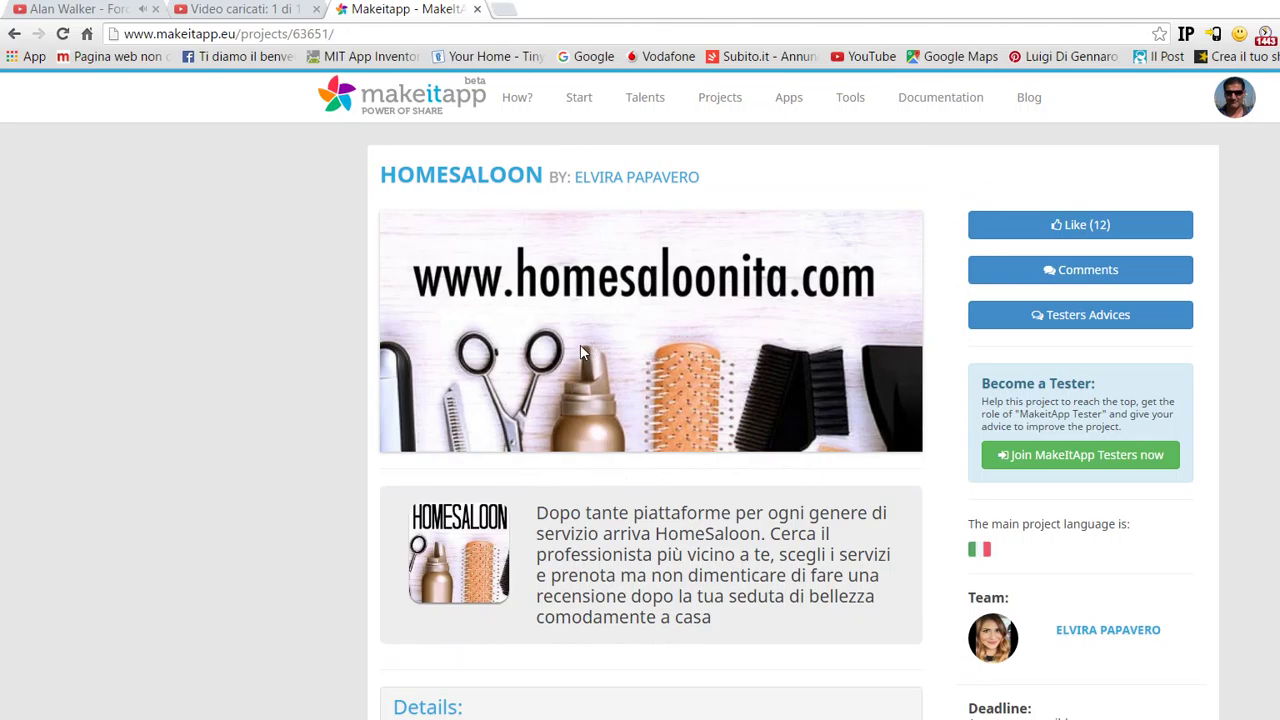
- Scroll down through the HomeSaloon project description and details
{"action": "scroll", "coordinate": [583, 352], "scroll_direction": "down", "scroll_amount": 3}
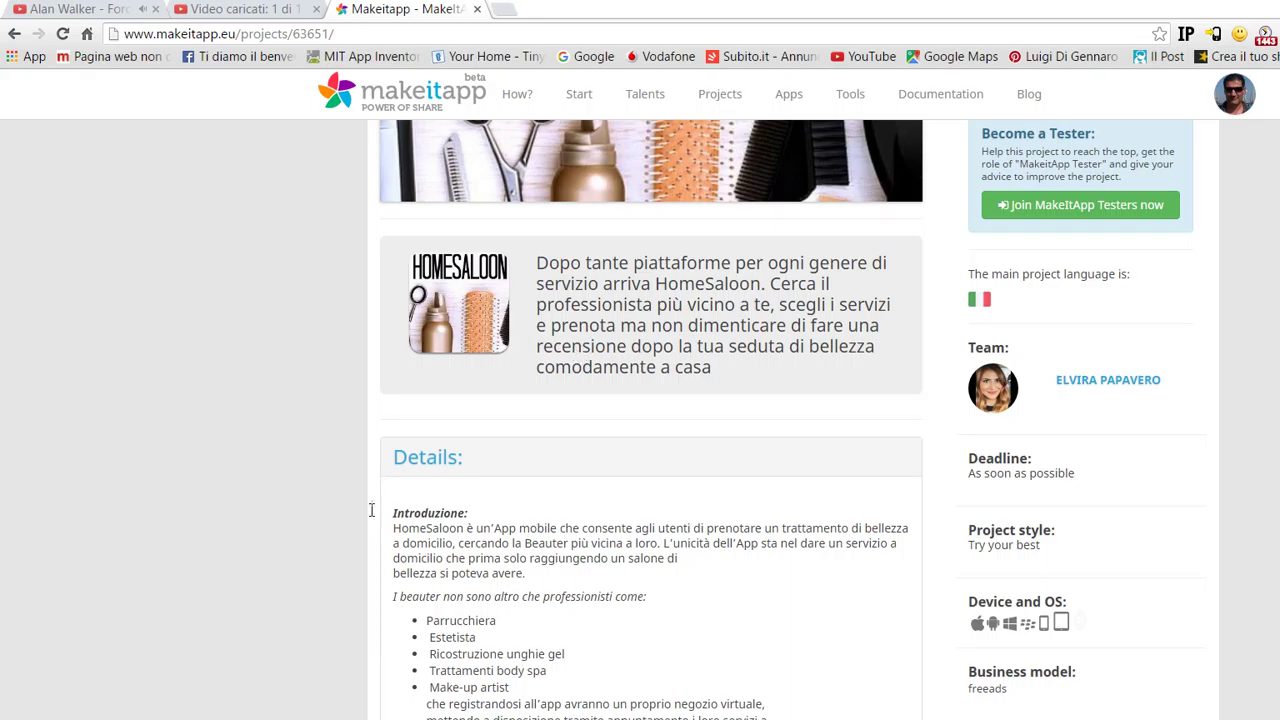
{"action": "scroll", "coordinate": [486, 484], "scroll_direction": "down", "scroll_amount": 6}
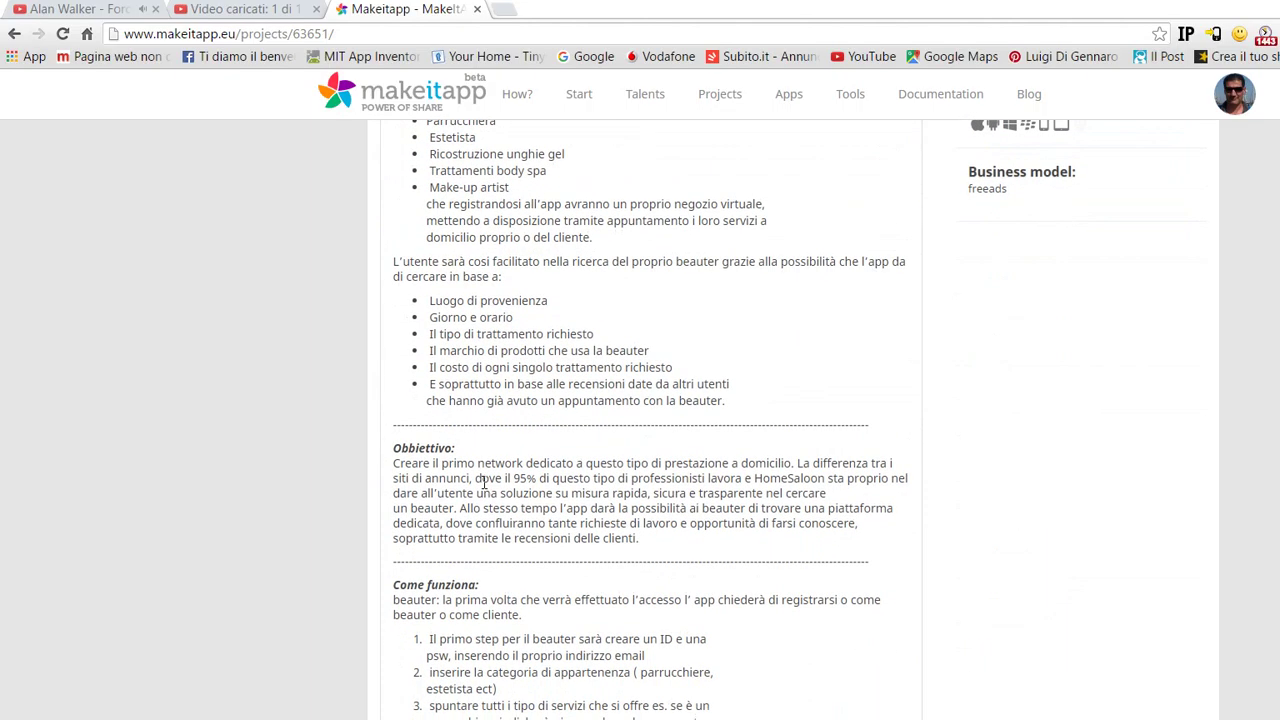
{"action": "scroll", "coordinate": [483, 480], "scroll_direction": "down", "scroll_amount": 1}
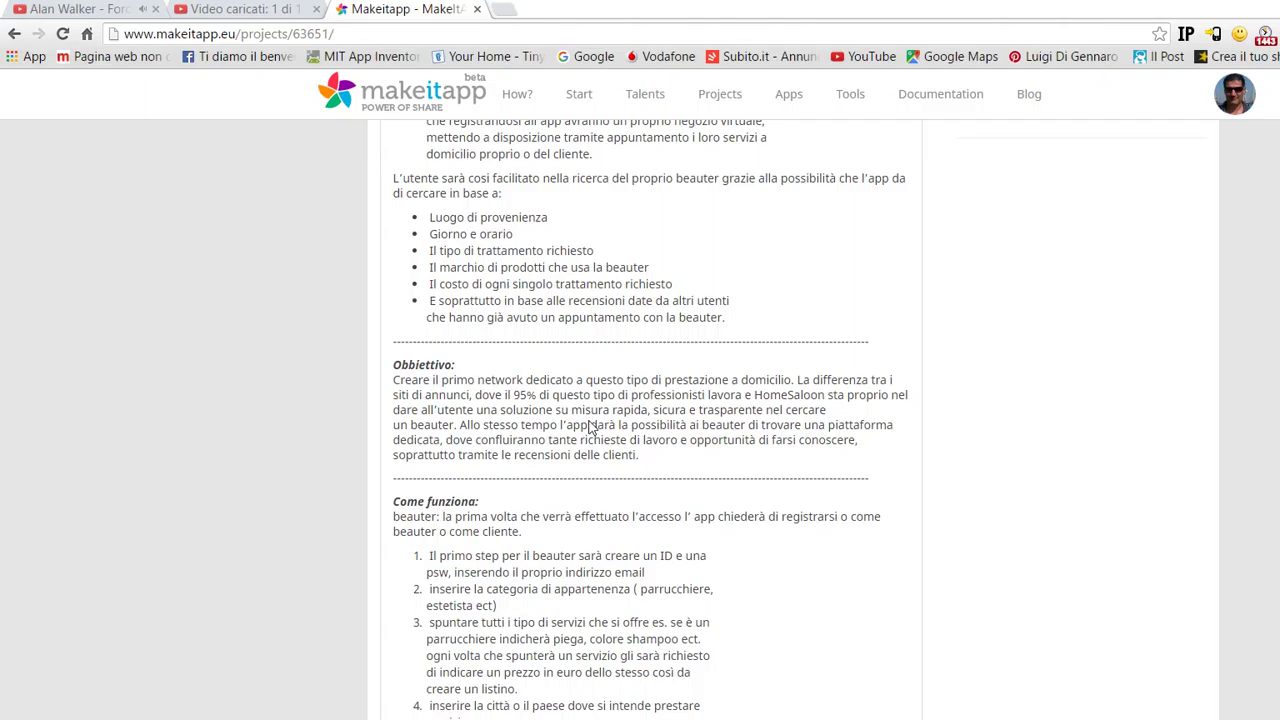
{"action": "scroll", "coordinate": [589, 427], "scroll_direction": "down", "scroll_amount": 3}
{"action": "scroll", "coordinate": [589, 427], "scroll_direction": "down", "scroll_amount": 2}
{"action": "scroll", "coordinate": [591, 422], "scroll_direction": "down", "scroll_amount": 3}
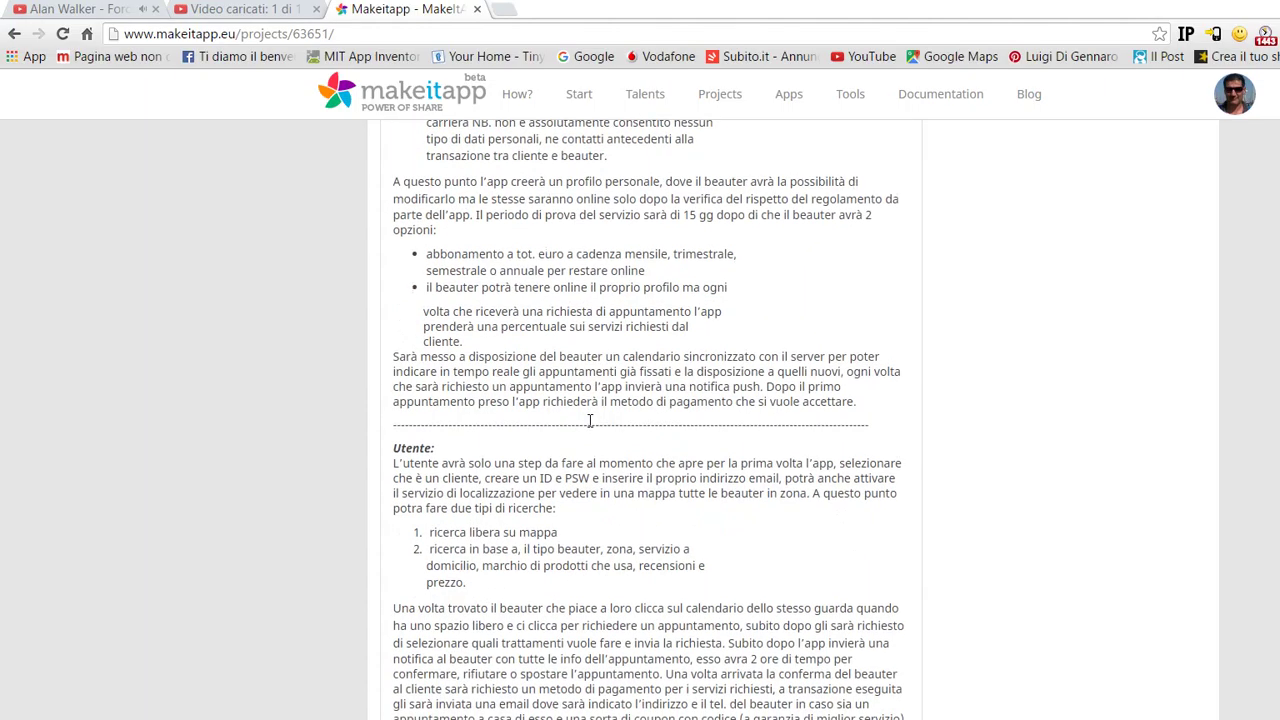
{"action": "scroll", "coordinate": [589, 427], "scroll_direction": "down", "scroll_amount": 5}
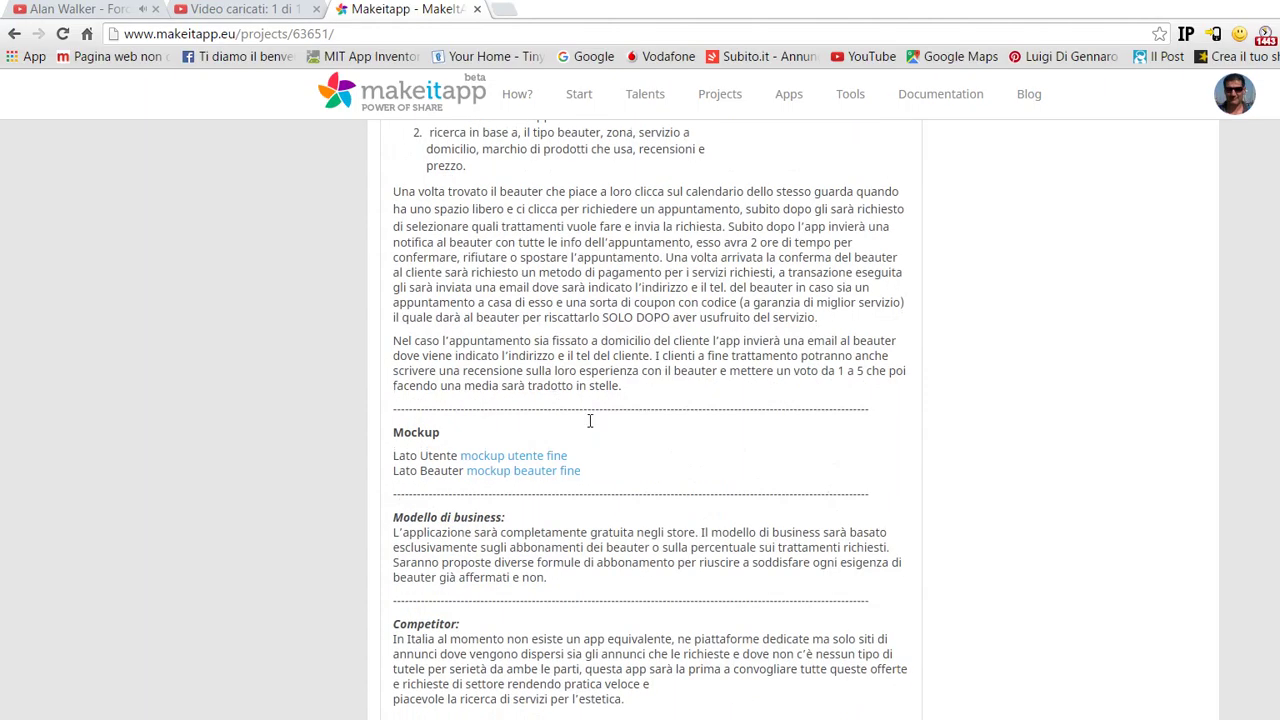
{"action": "scroll", "coordinate": [589, 427], "scroll_direction": "down", "scroll_amount": 7}
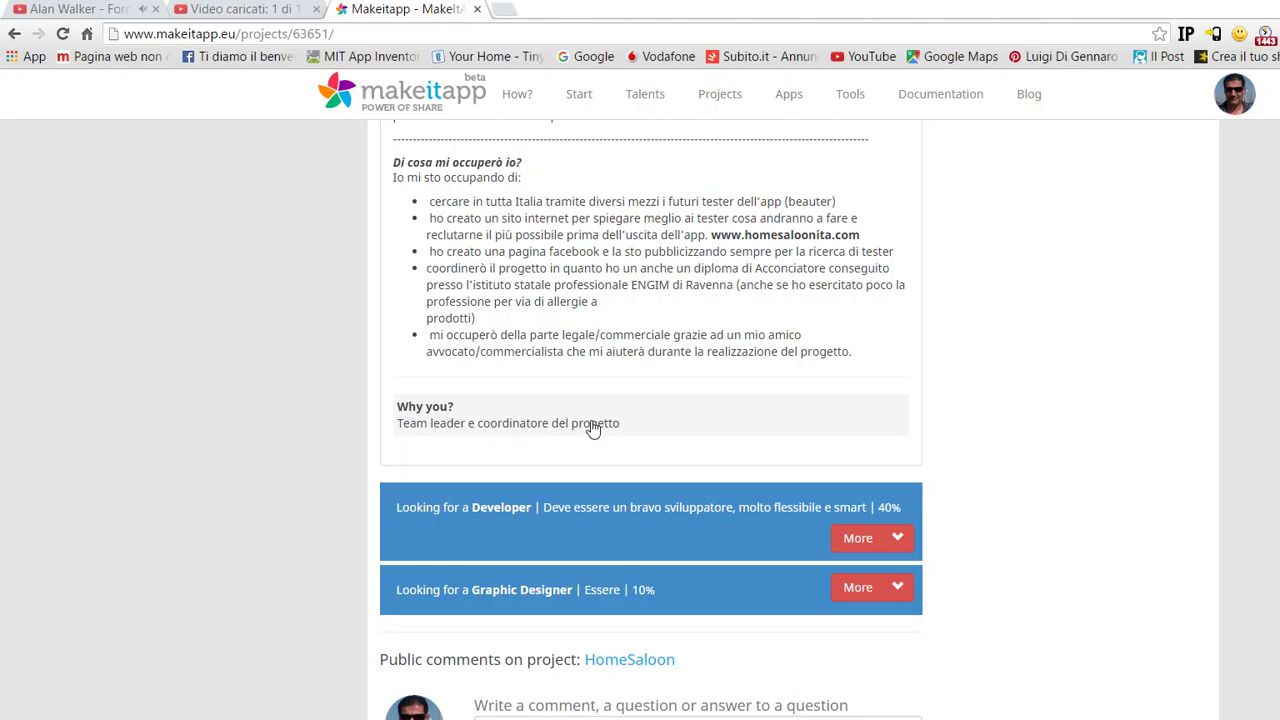
- Return up the page and bring Notepad forward to the line 'IO HO DECISO FB PER FARE SUBITO, MA'
{"action": "scroll", "coordinate": [593, 425], "scroll_direction": "up", "scroll_amount": 15}
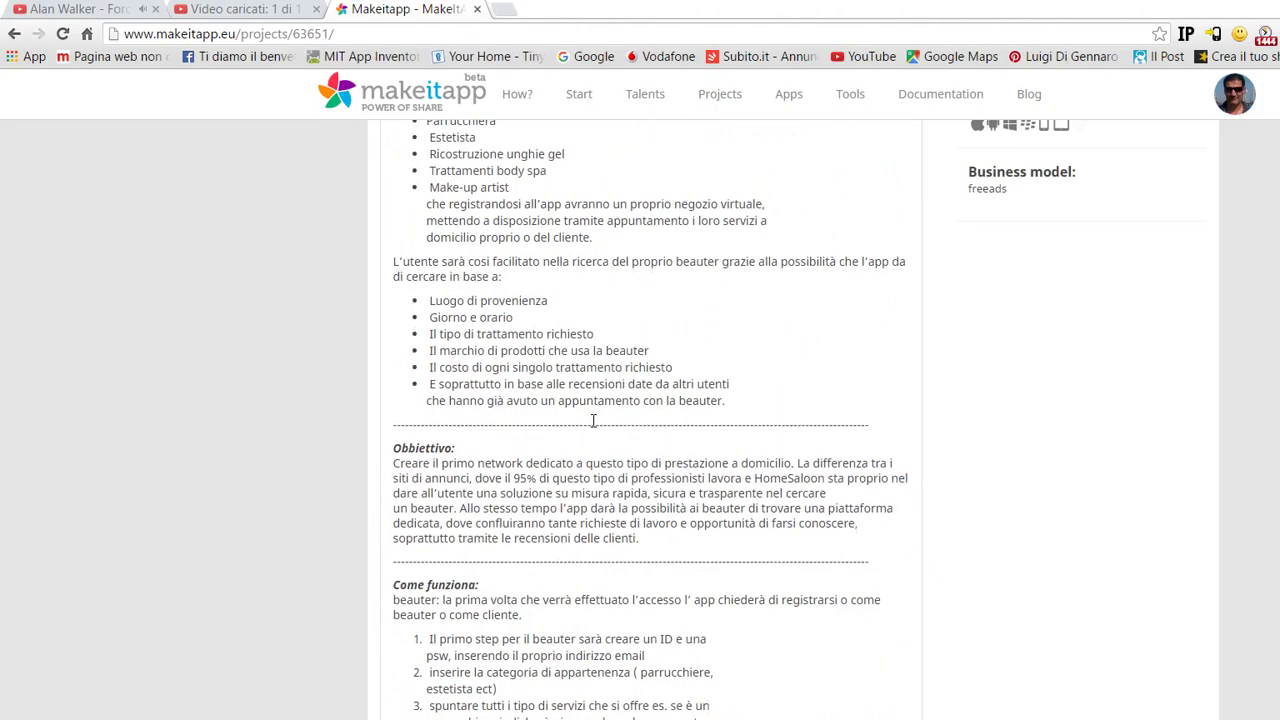
{"action": "scroll", "coordinate": [593, 421], "scroll_direction": "up", "scroll_amount": 10}
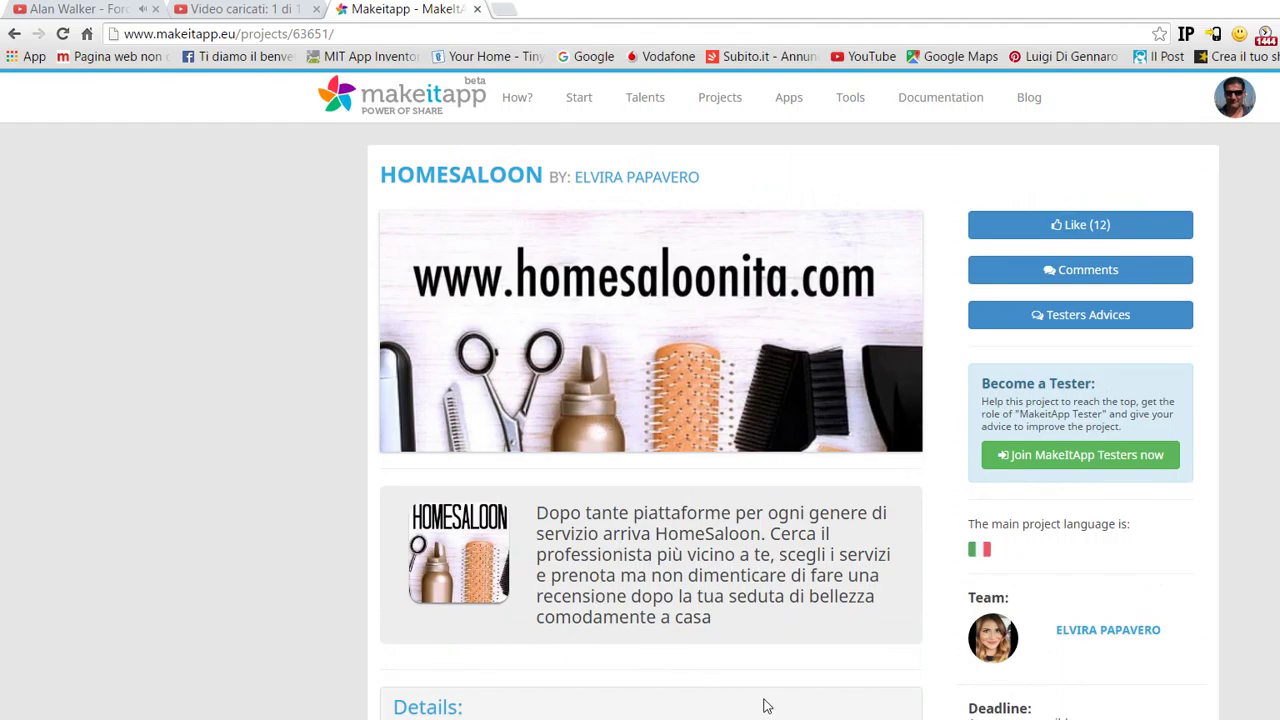
{"action": "key", "text": "alt+Tab"}
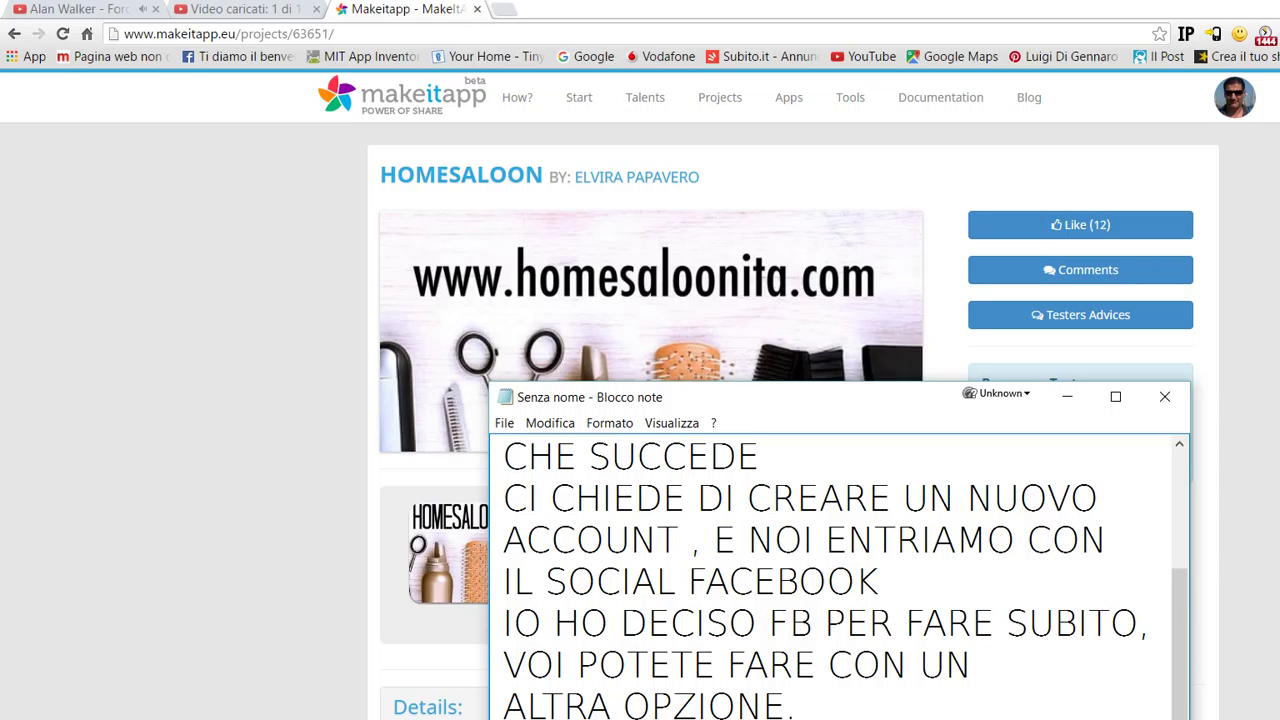
{"action": "key", "text": "Down"}
{"action": "key", "text": "Down"}
{"action": "key", "text": "Down"}
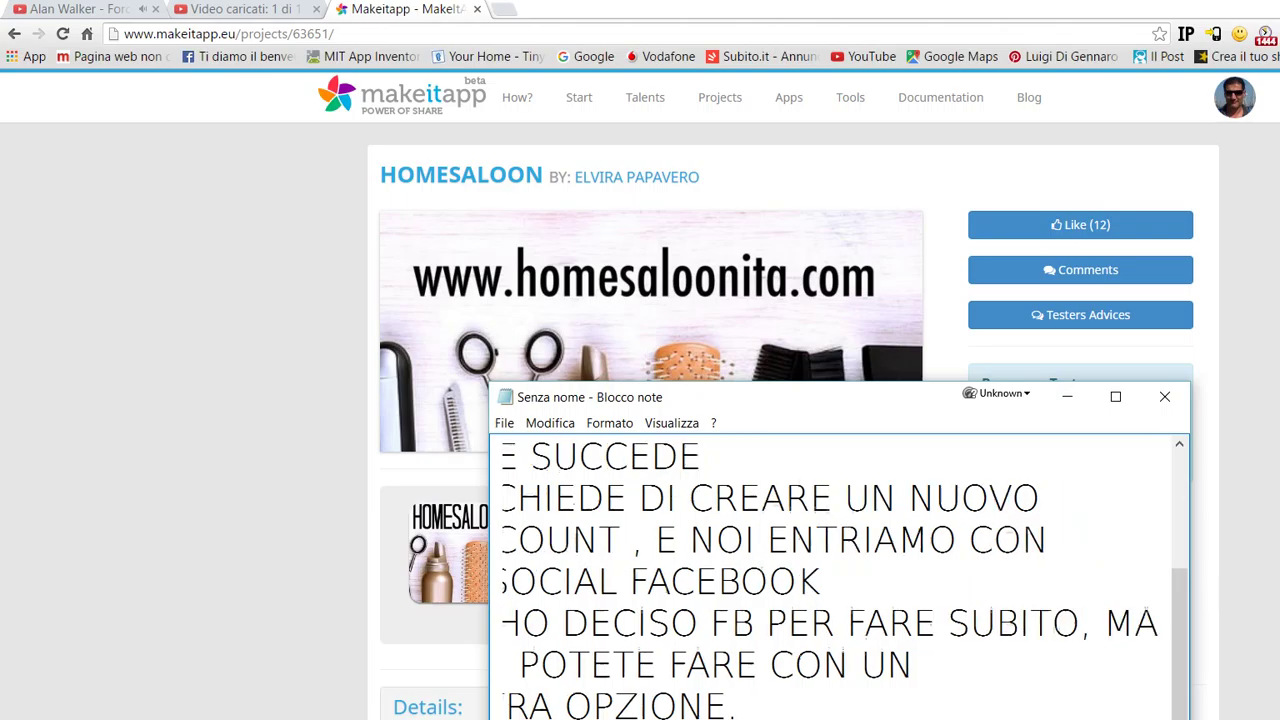